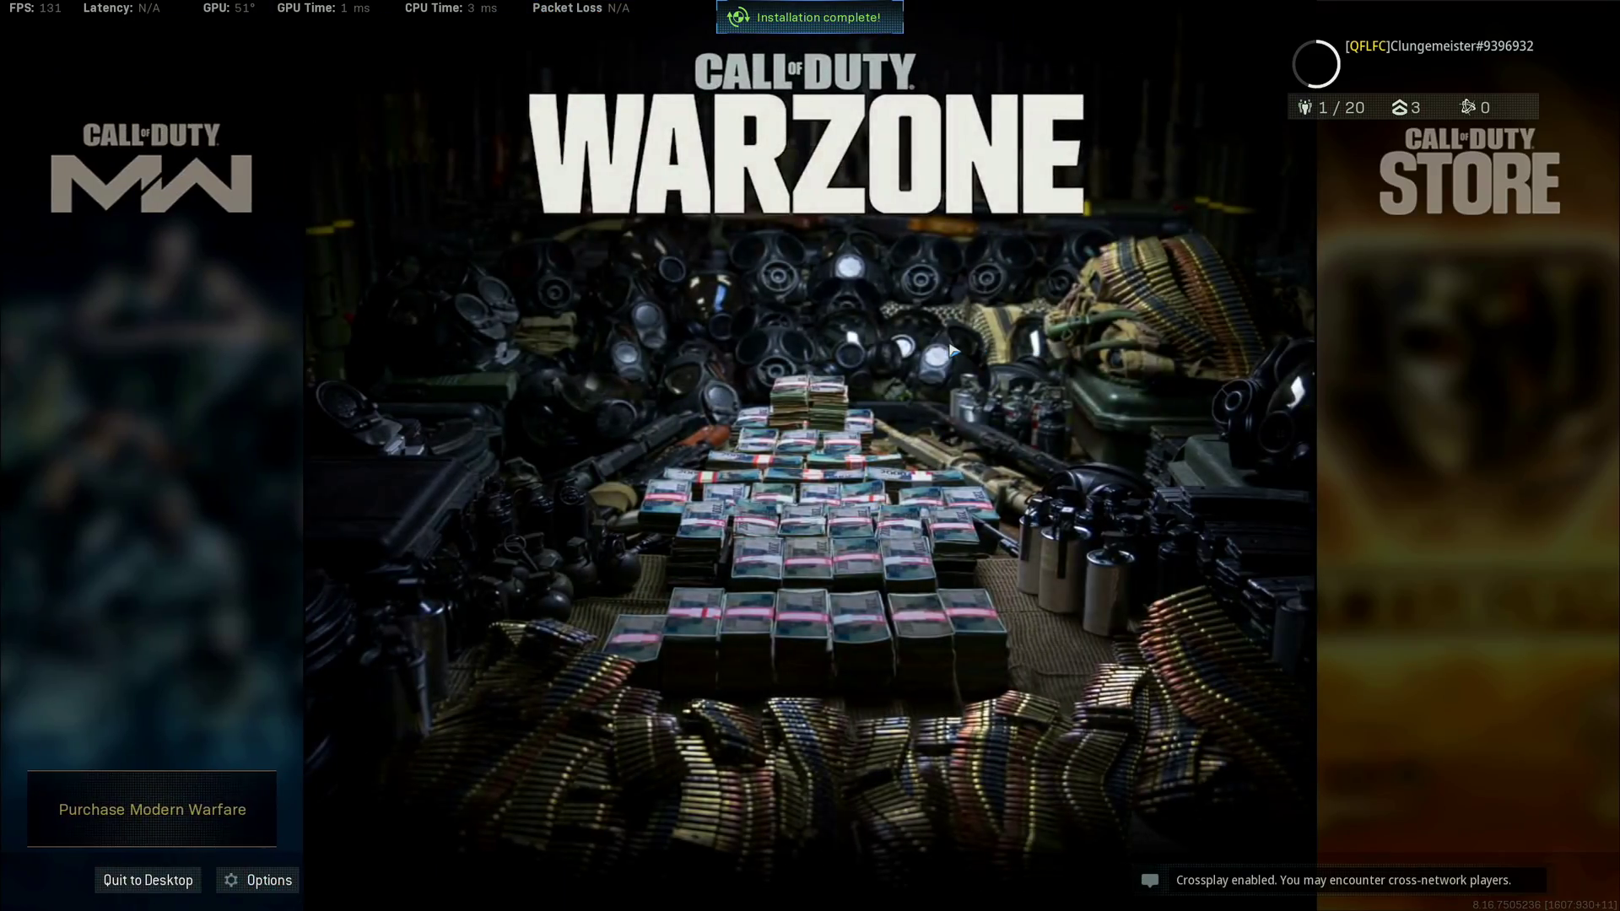
- Check the NAT type (Moderate) in the Warzone game options
click(793, 472)
click(217, 880)
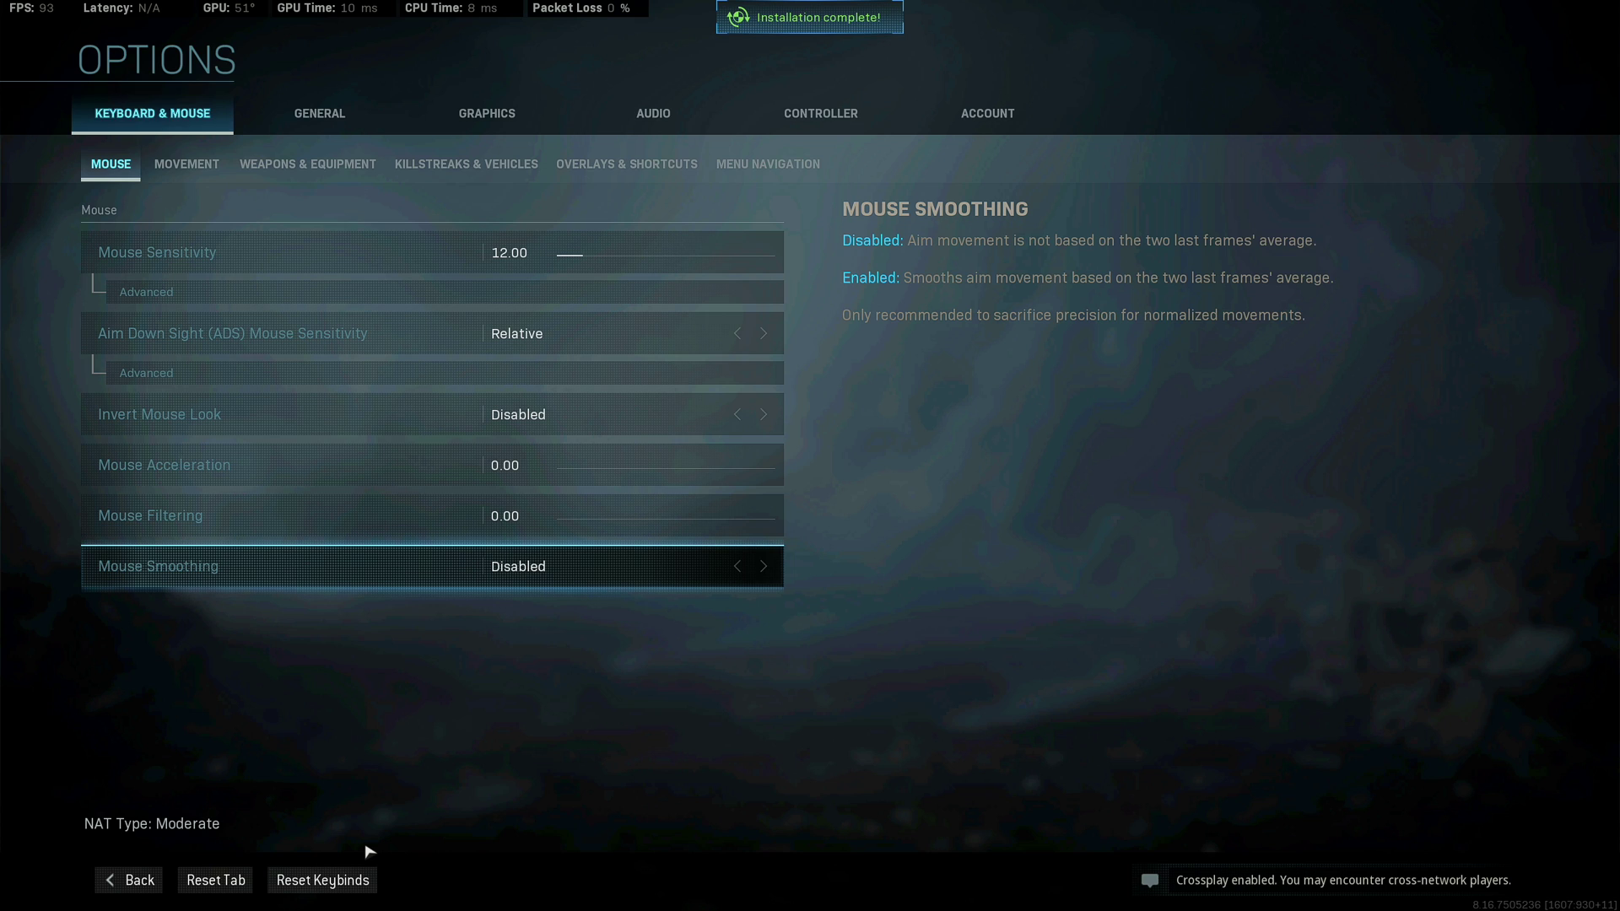
click(135, 880)
- Back out to the top menu and quit Modern Warfare to the desktop
click(131, 879)
click(168, 879)
key(Escape)
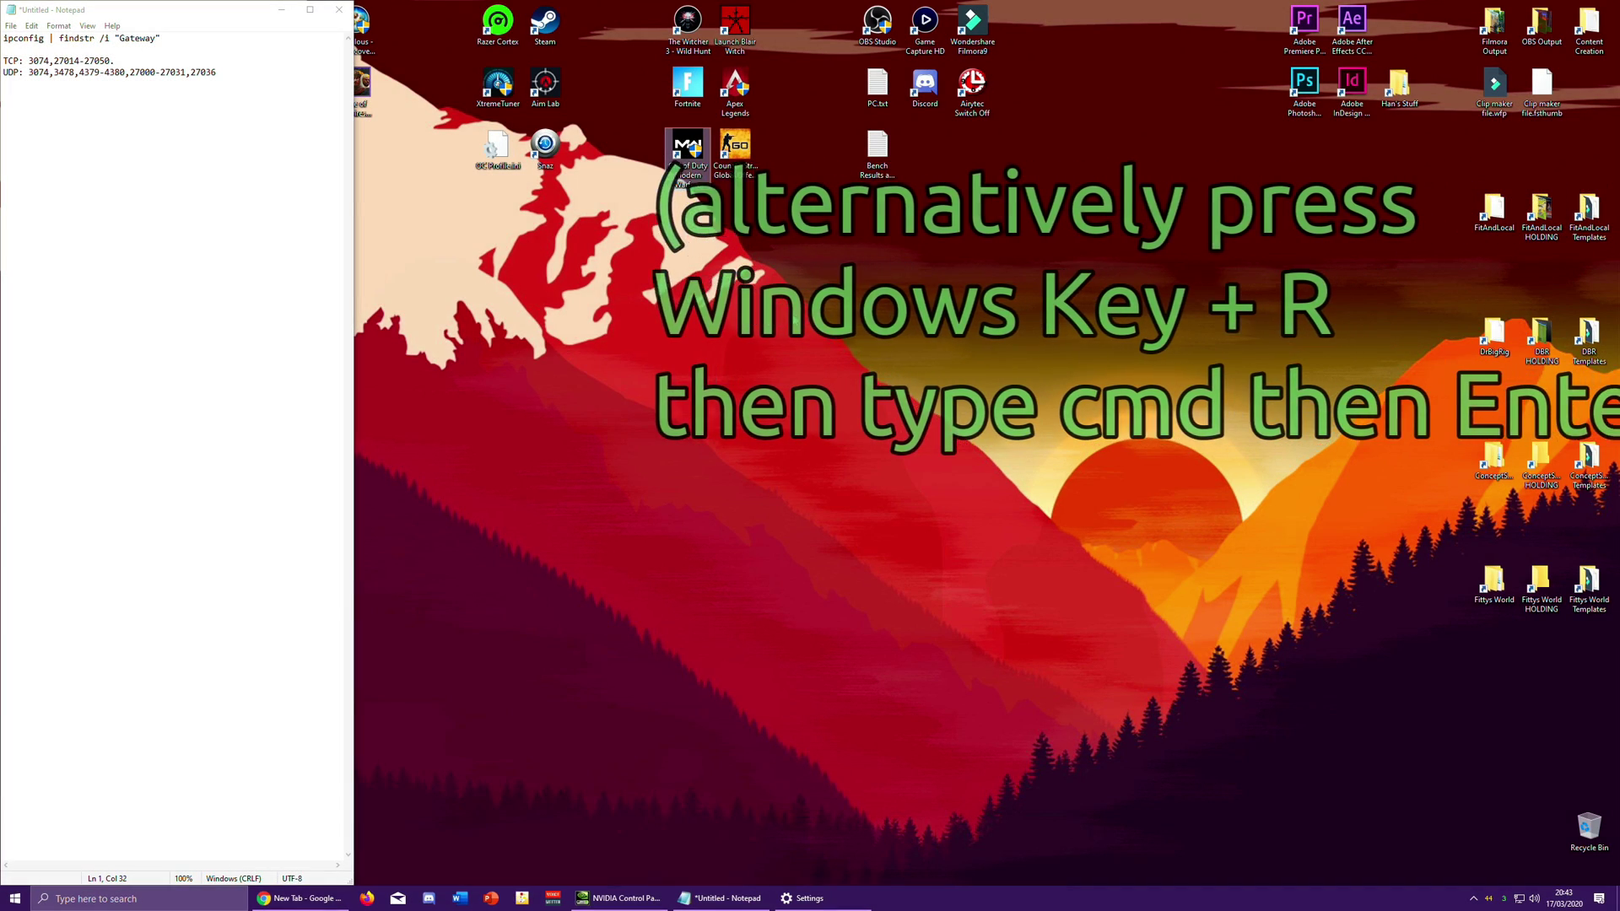
- Launch Command Prompt by searching for cmd and move its window aside
click(15, 898)
click(88, 900)
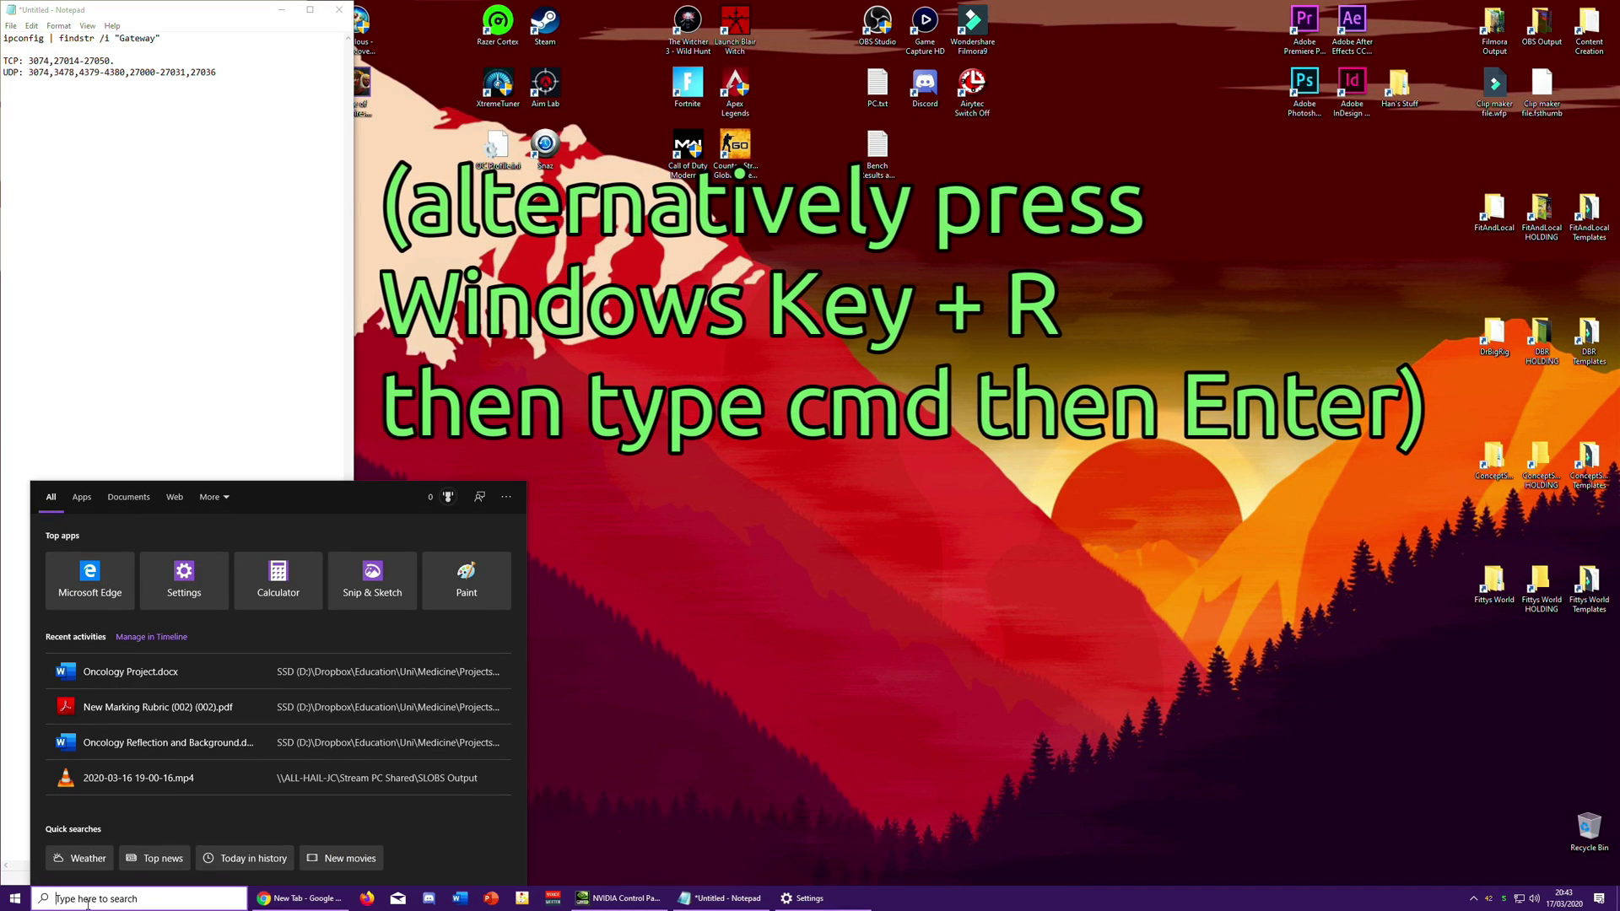
text(cmd)
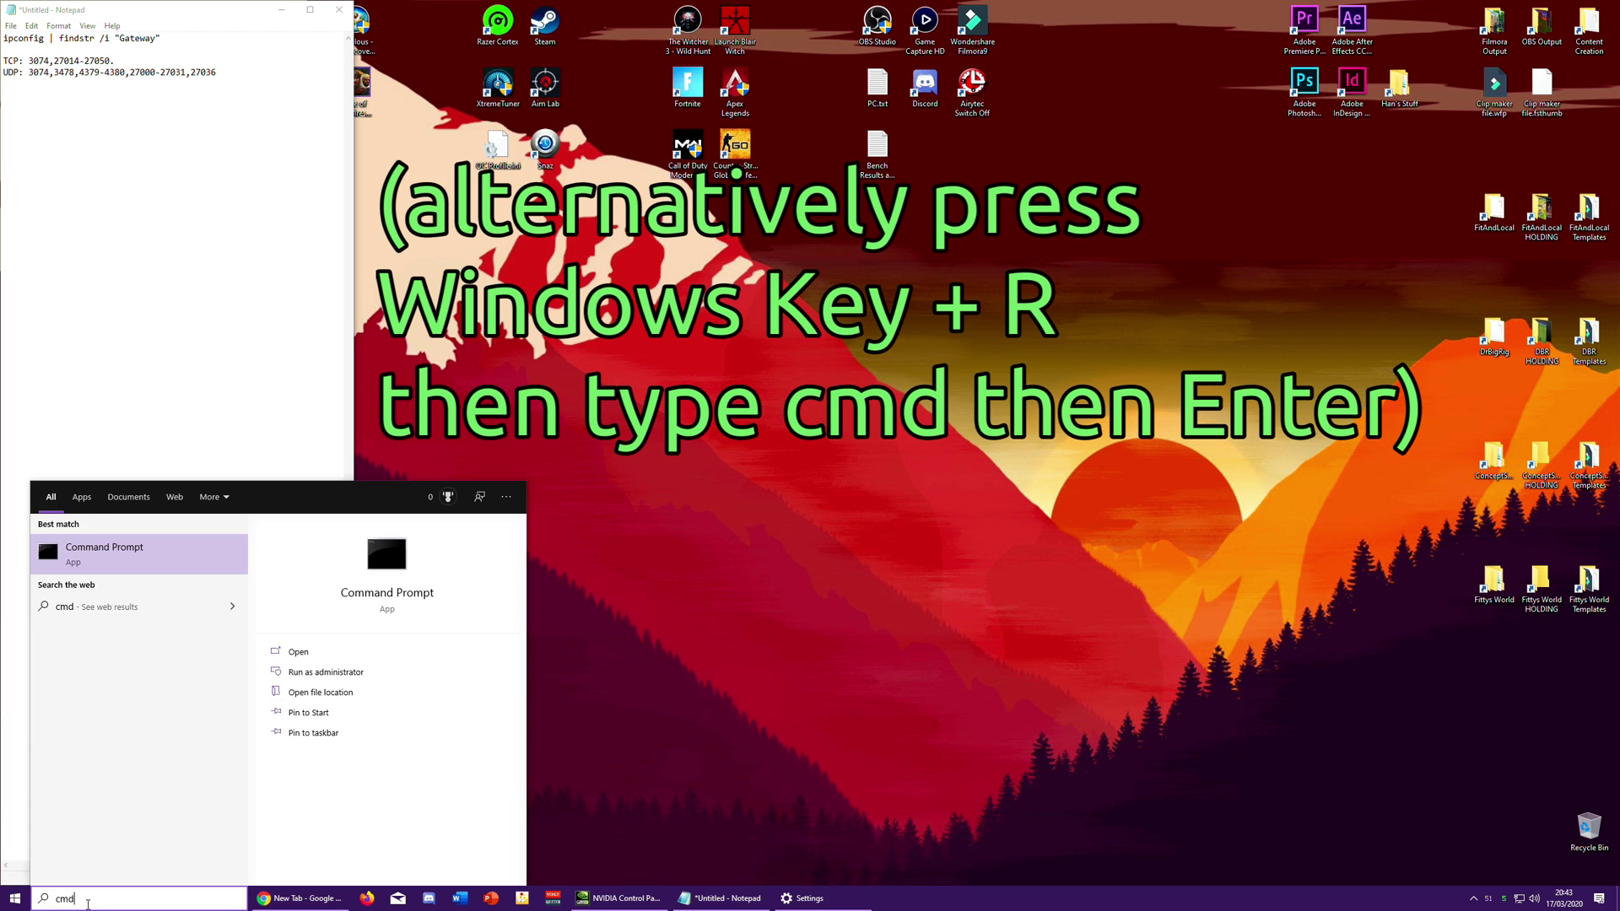
key(Return)
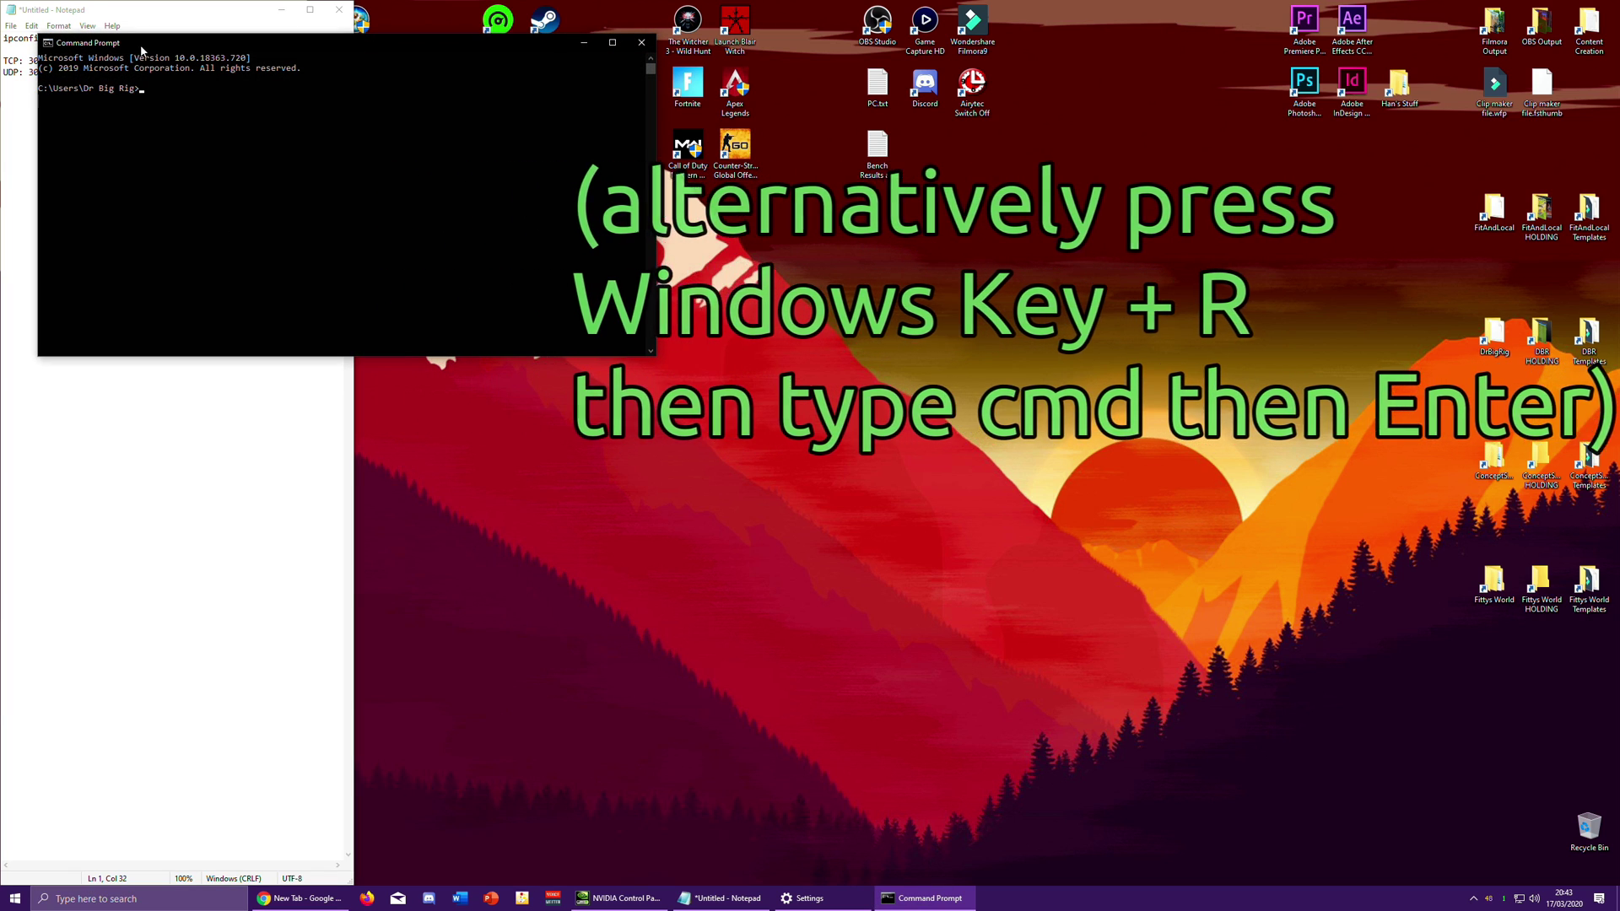
drag(137, 53, 287, 154)
- Copy the ipconfig | findstr command from Notepad and run it, showing gateway 192.168.0.1
click(169, 48)
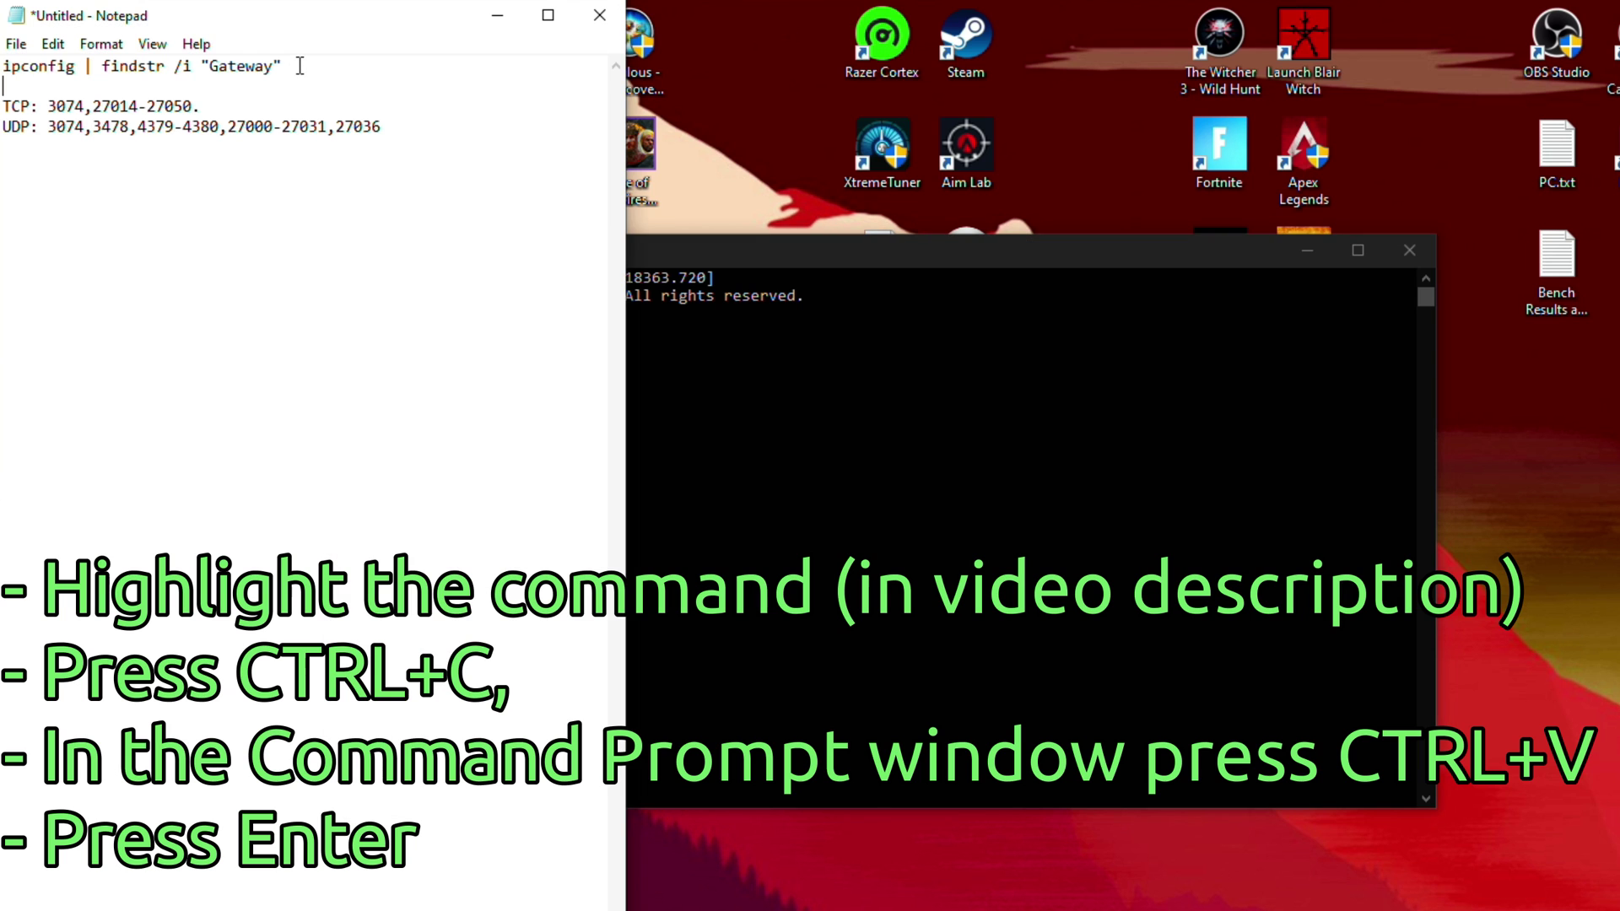
drag(299, 66, 4, 65)
key(ctrl+c)
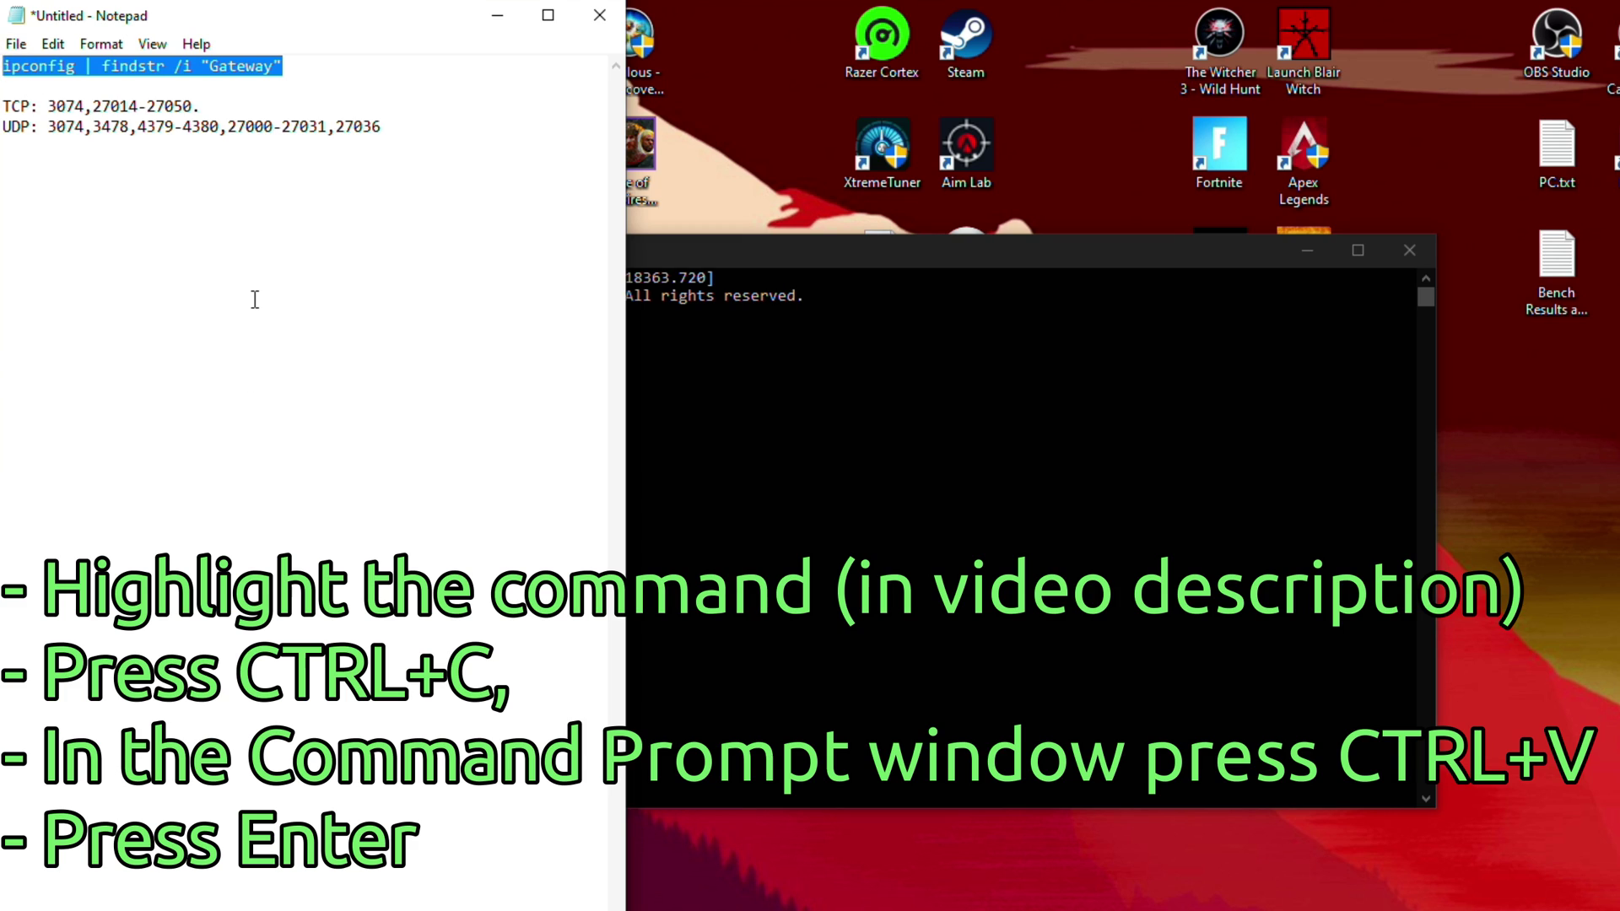
click(810, 257)
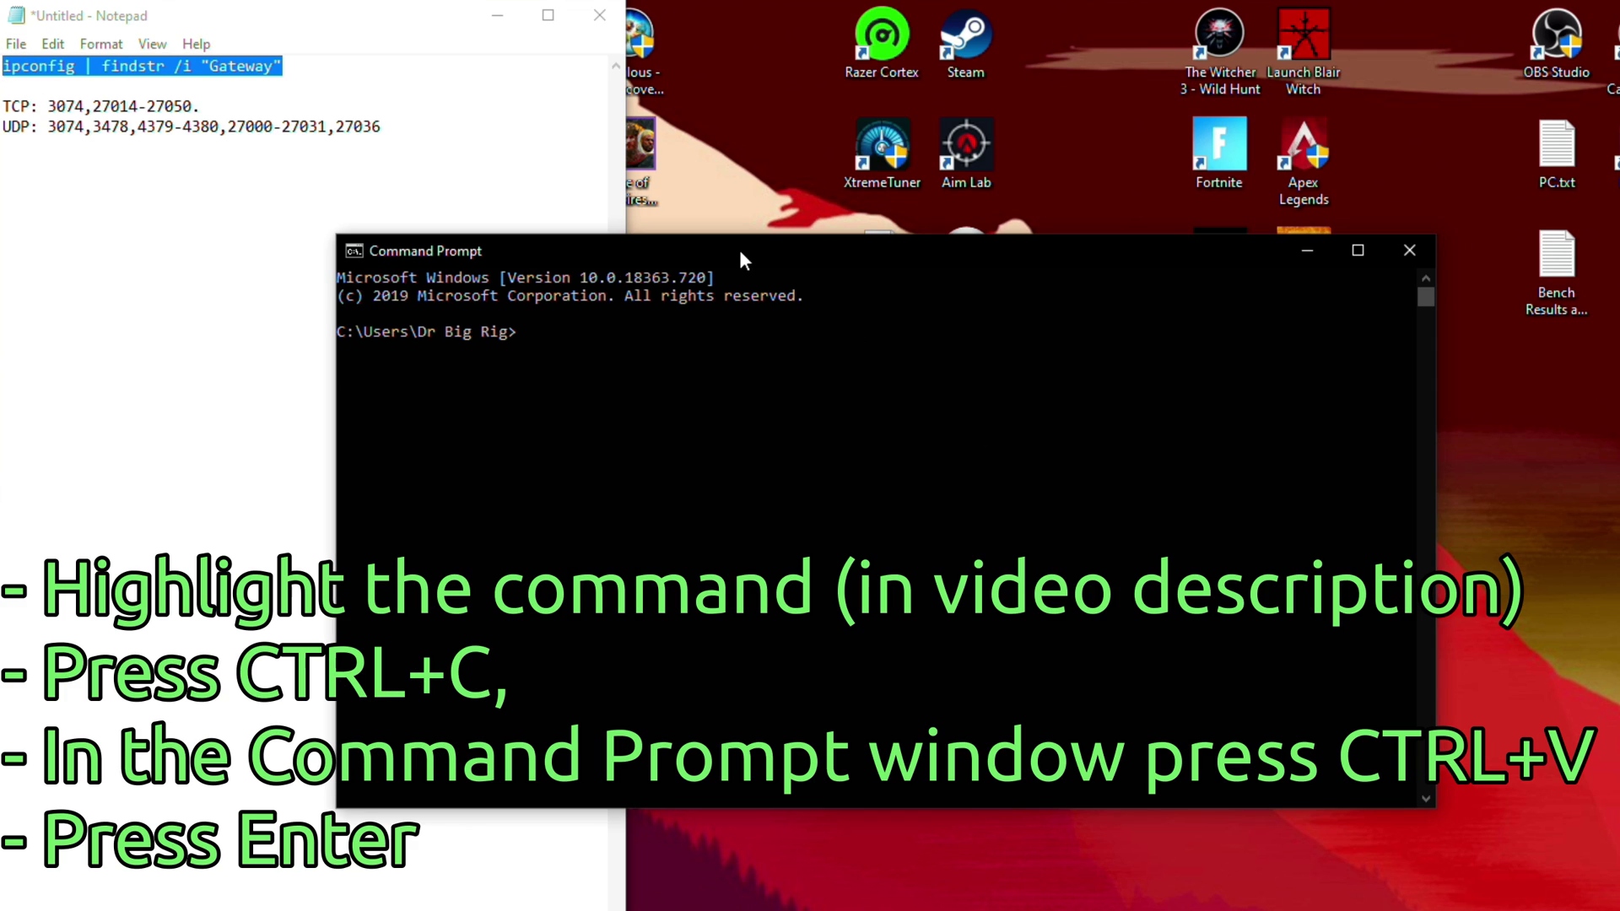
drag(739, 251, 767, 285)
key(ctrl+v)
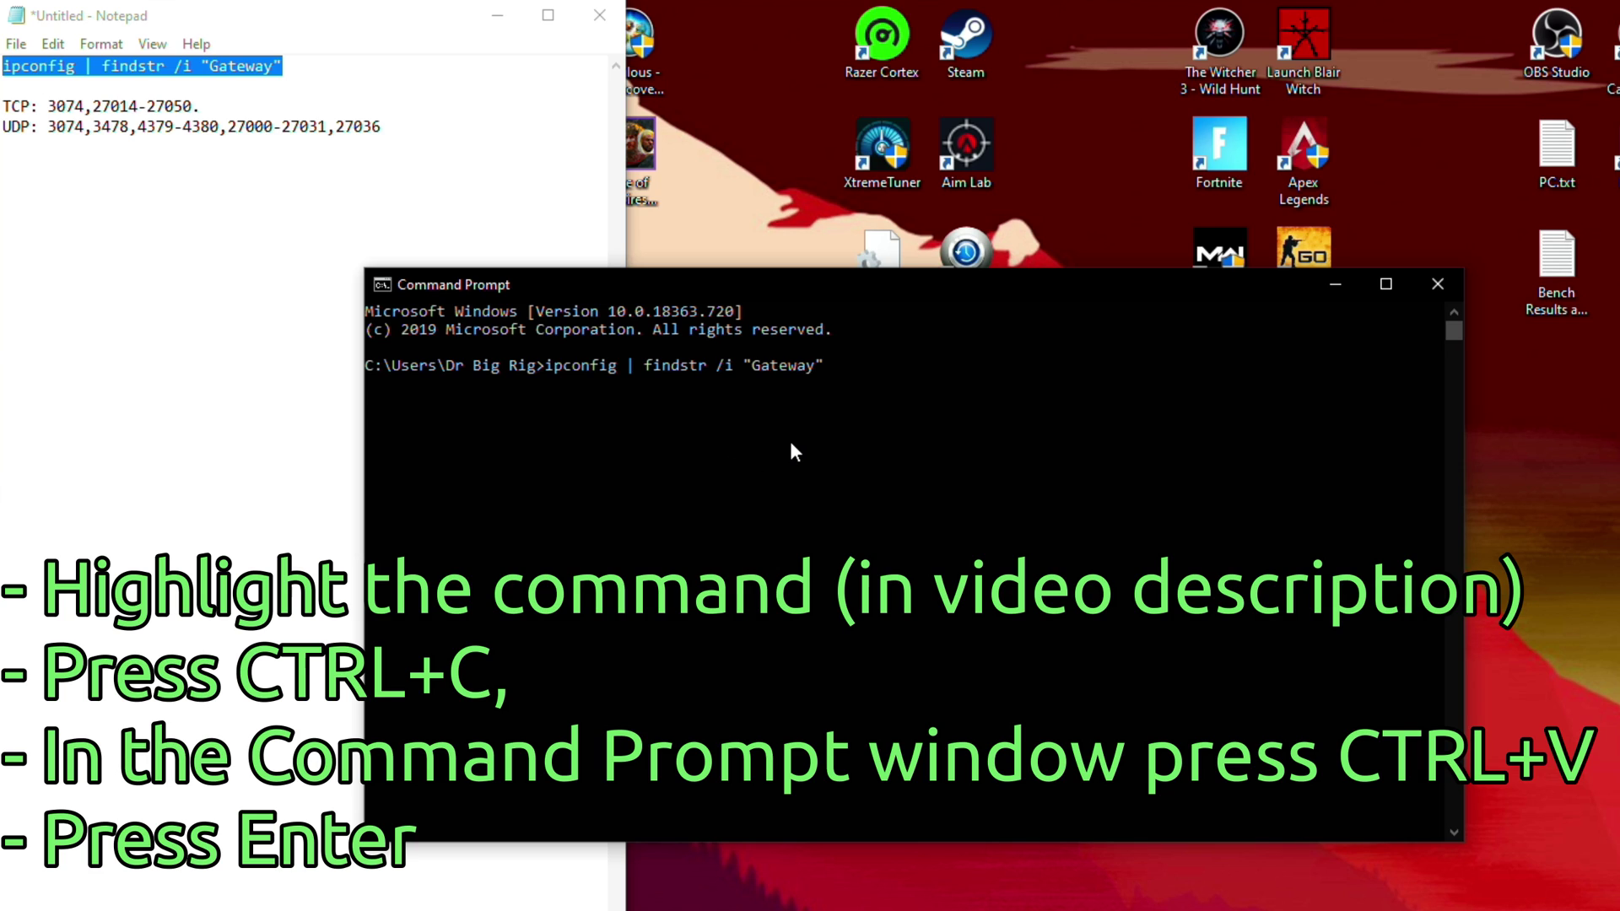
key(Return)
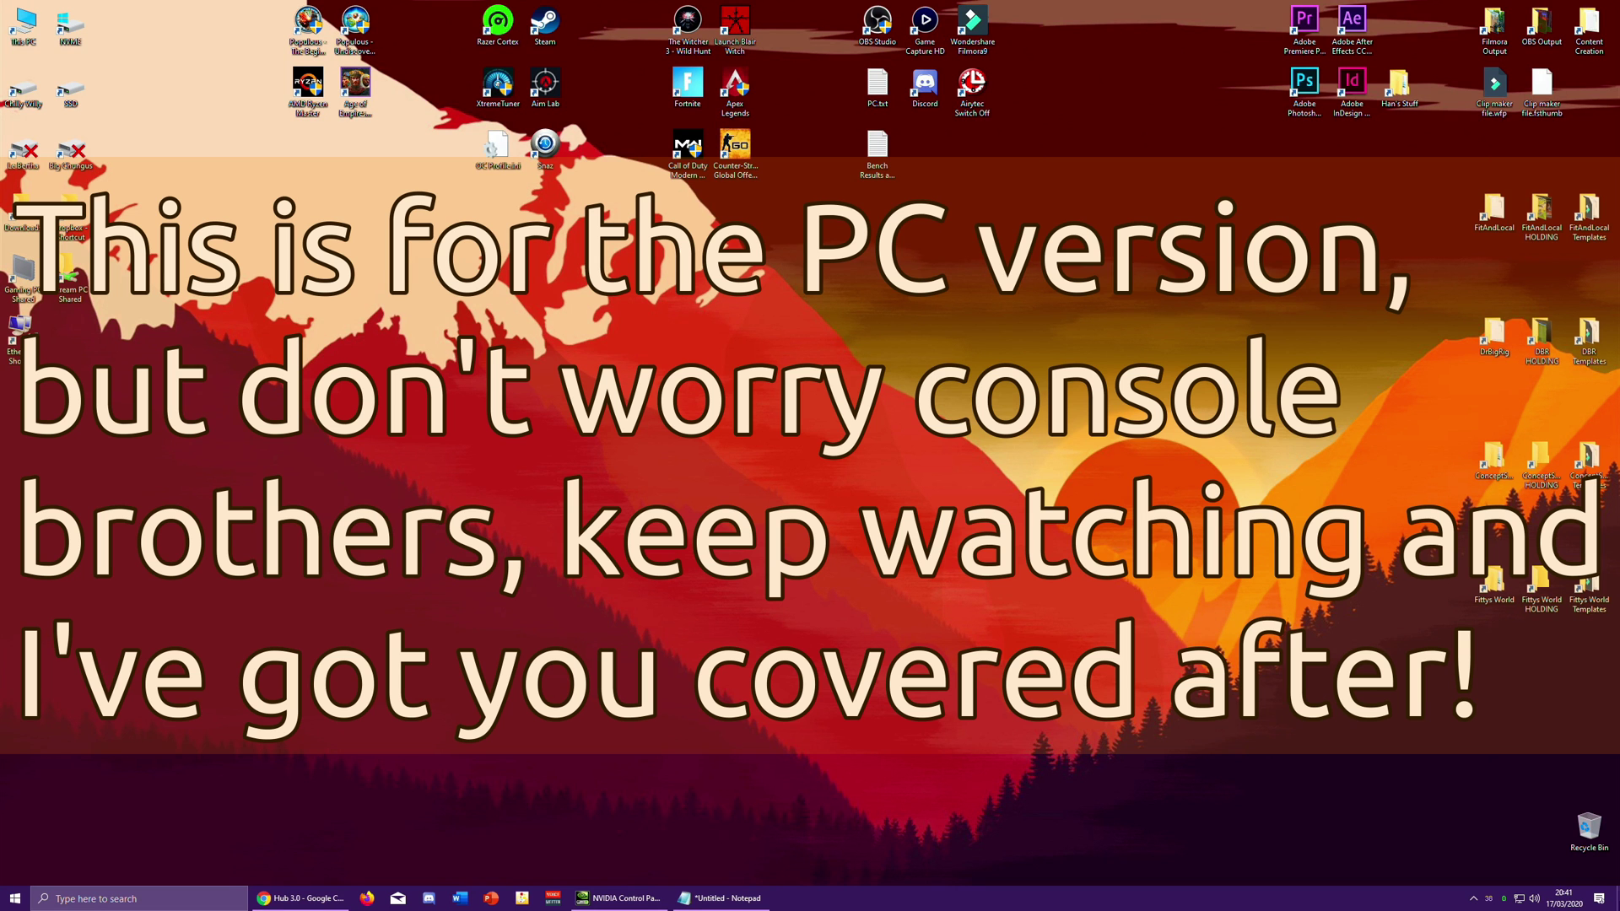
- Open the Network 2 Ethernet connection properties from the taskbar network status
click(1518, 898)
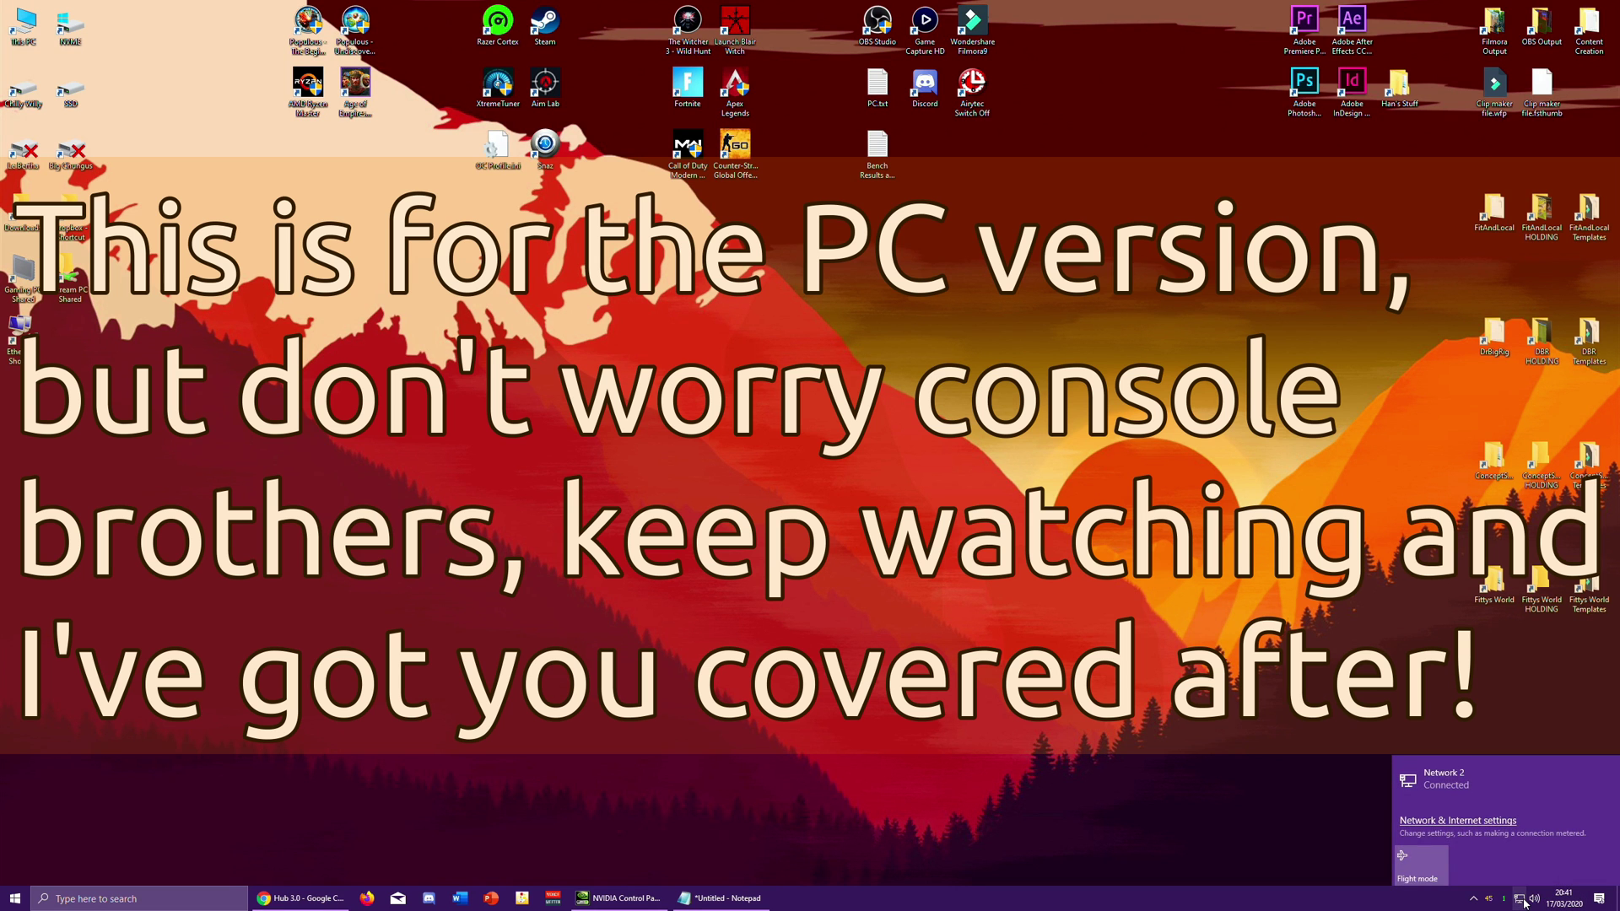
click(1482, 818)
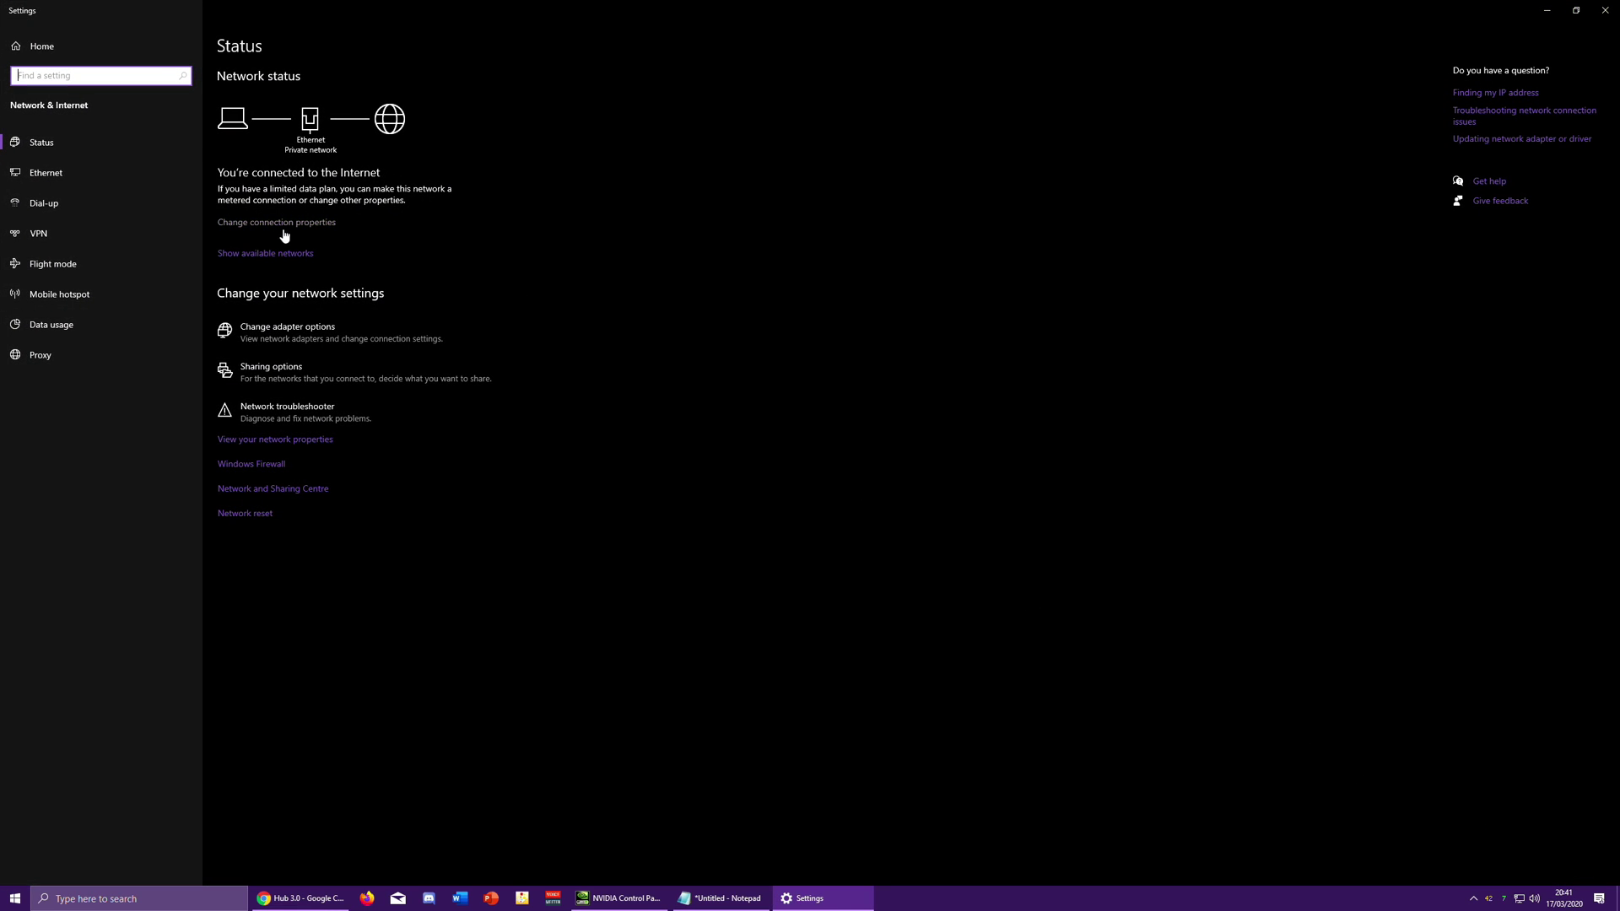
click(254, 222)
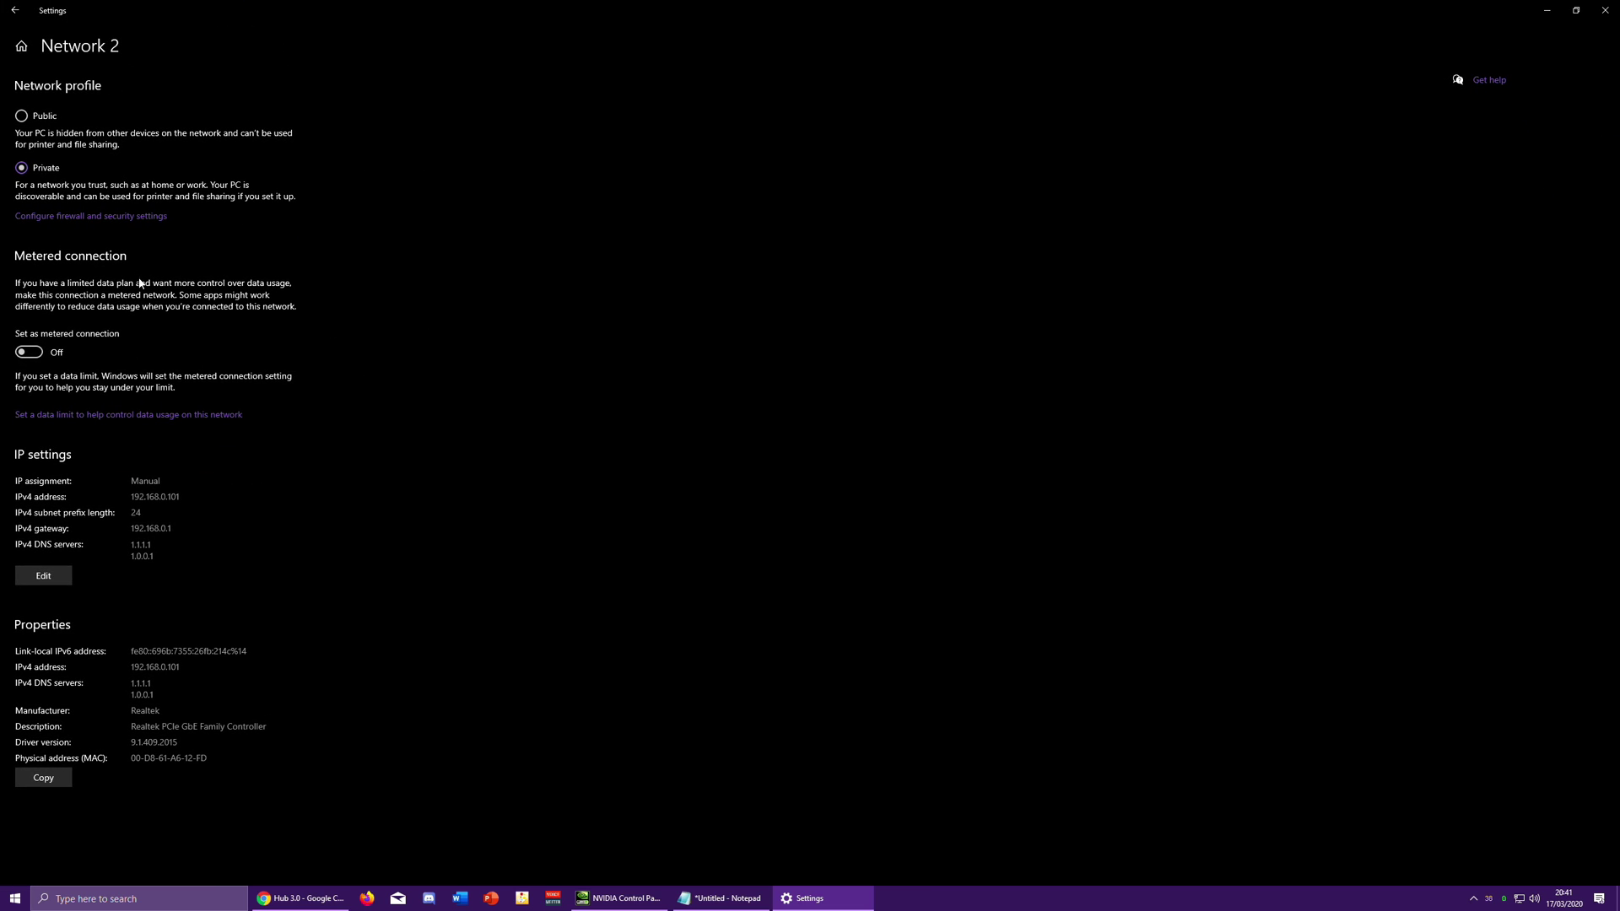
- Set manual IPv4 192.168.0.101/24, gateway 192.168.0.1, DNS 1.1.1.1 and 1.0.0.1, and save
click(40, 580)
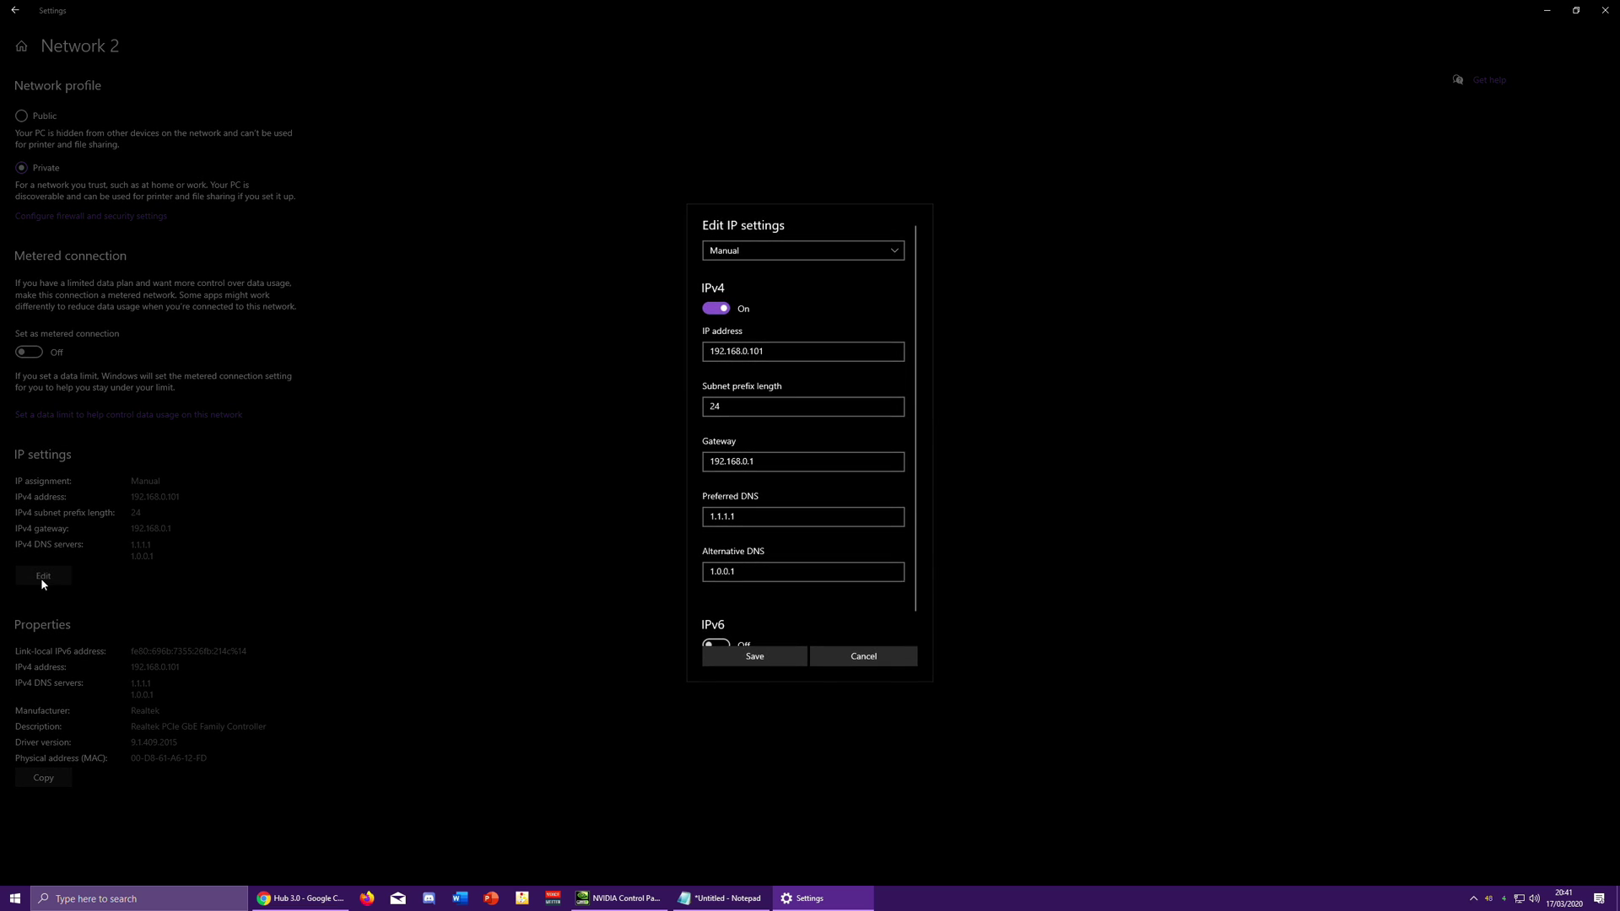
click(756, 251)
click(756, 251)
scroll(776, 523, down, 1)
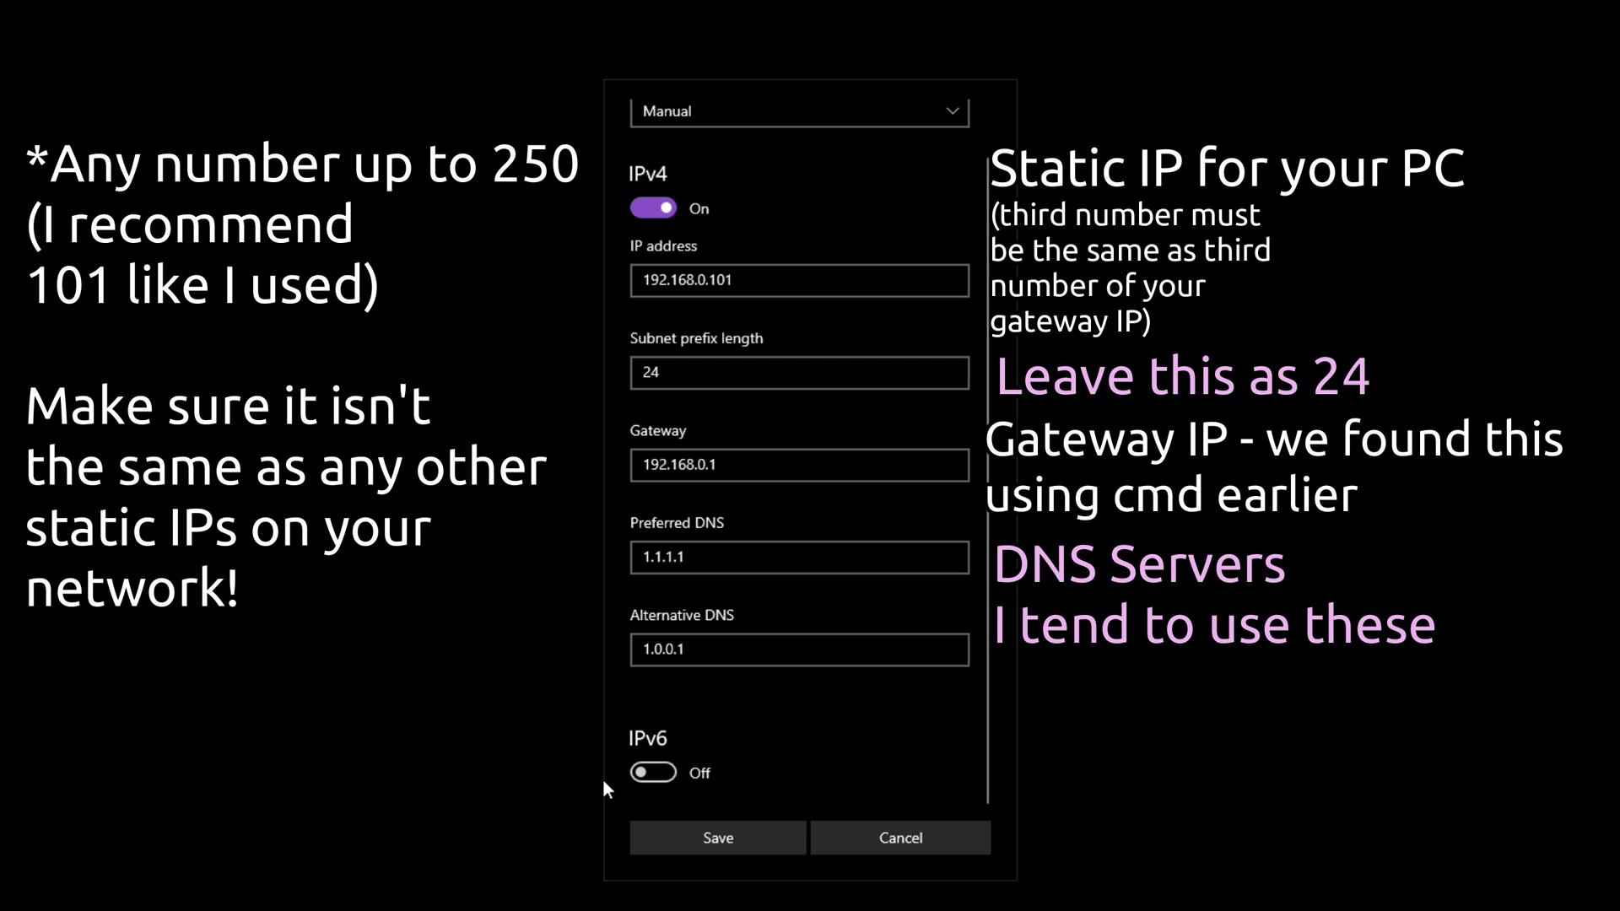
click(676, 831)
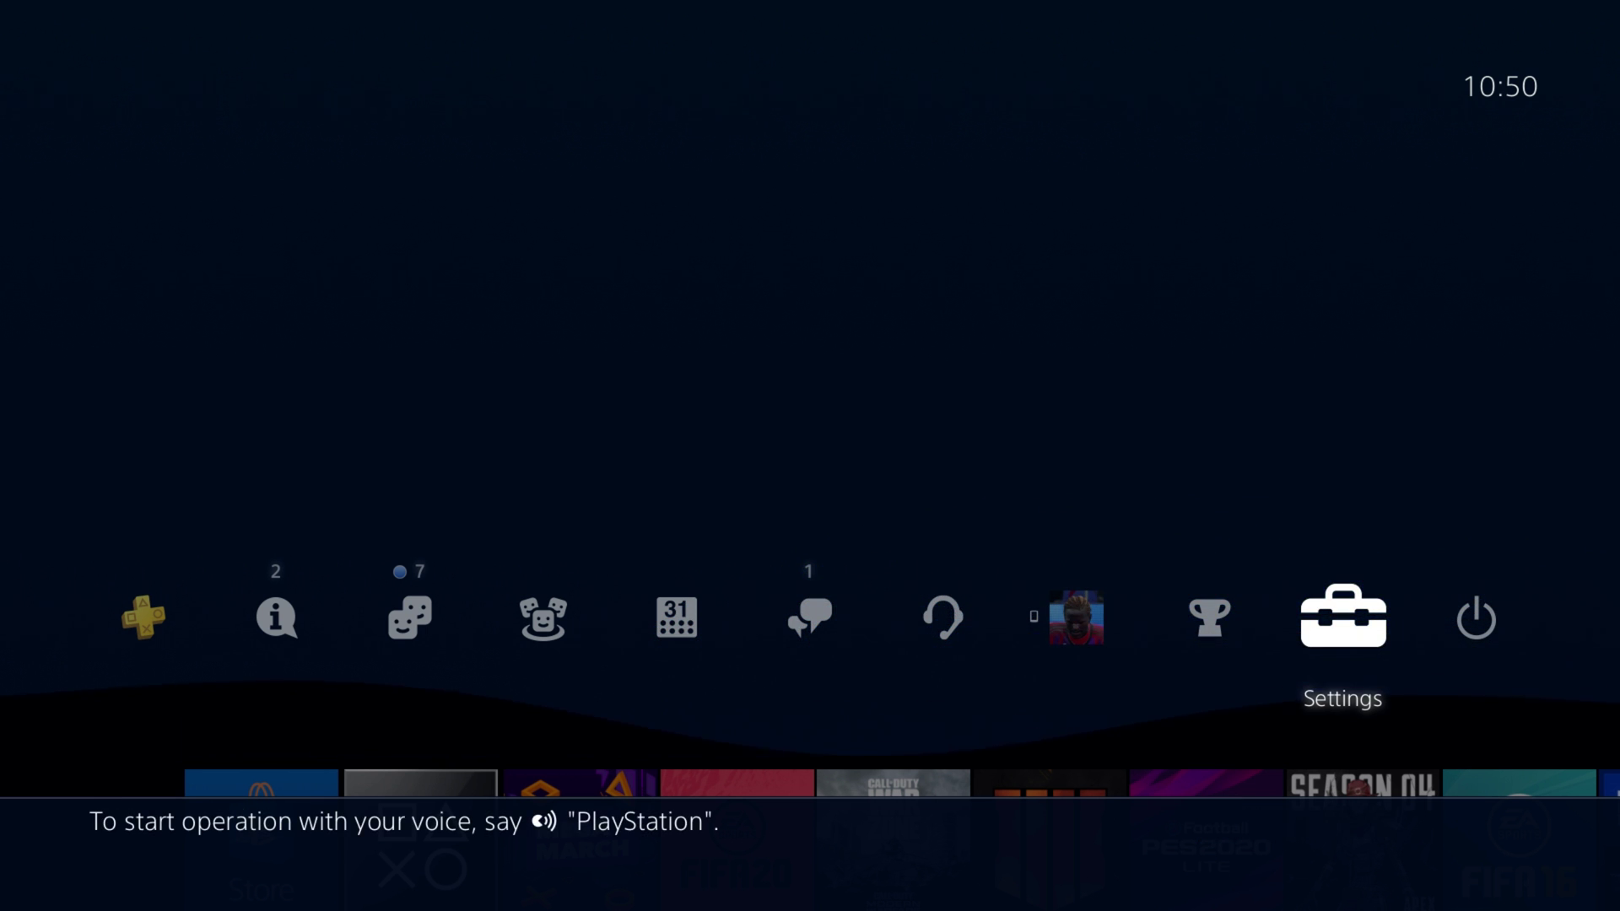
- Start a custom PS4 internet connection setup with manual IP address settings
key(Return)
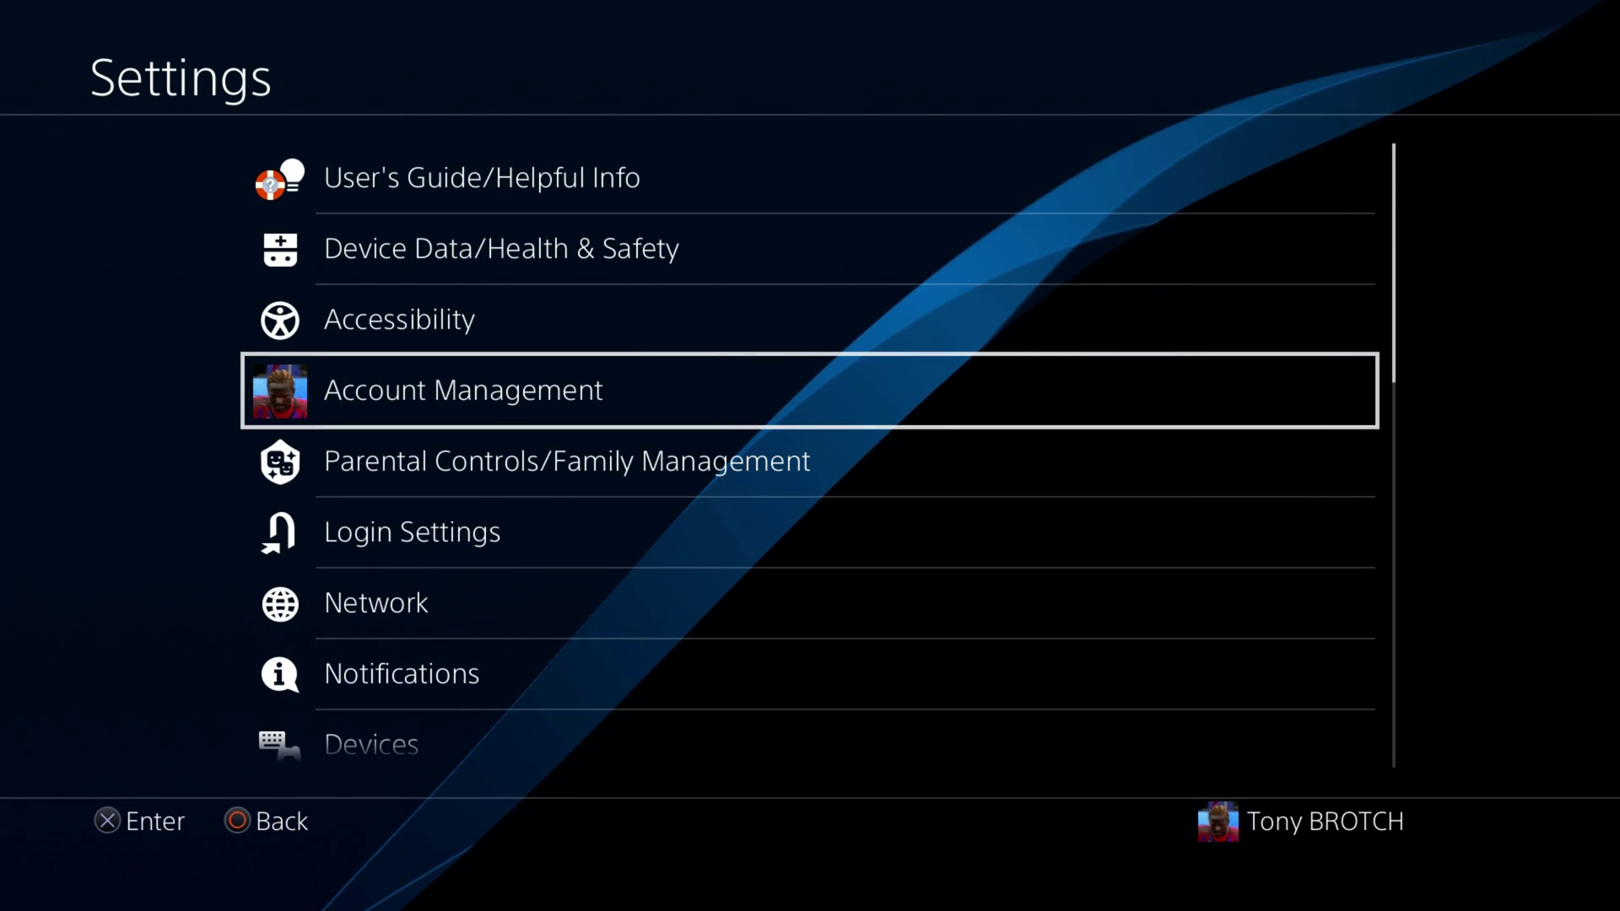
key(Down)
key(Down)
key(Down)
key(Return)
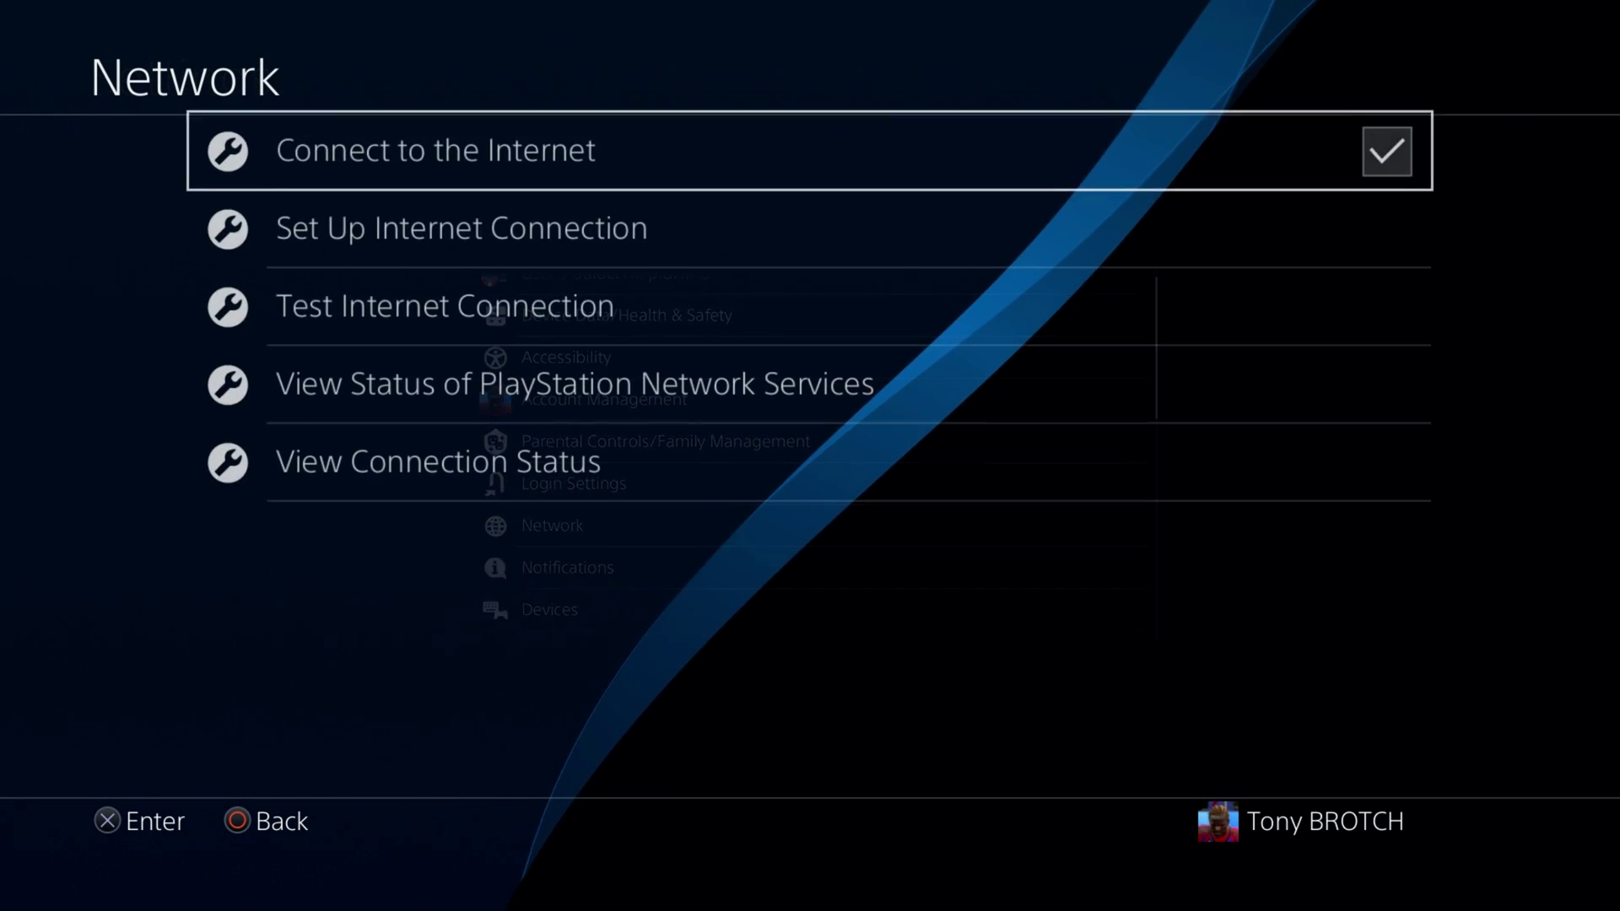
key(Down)
key(Return)
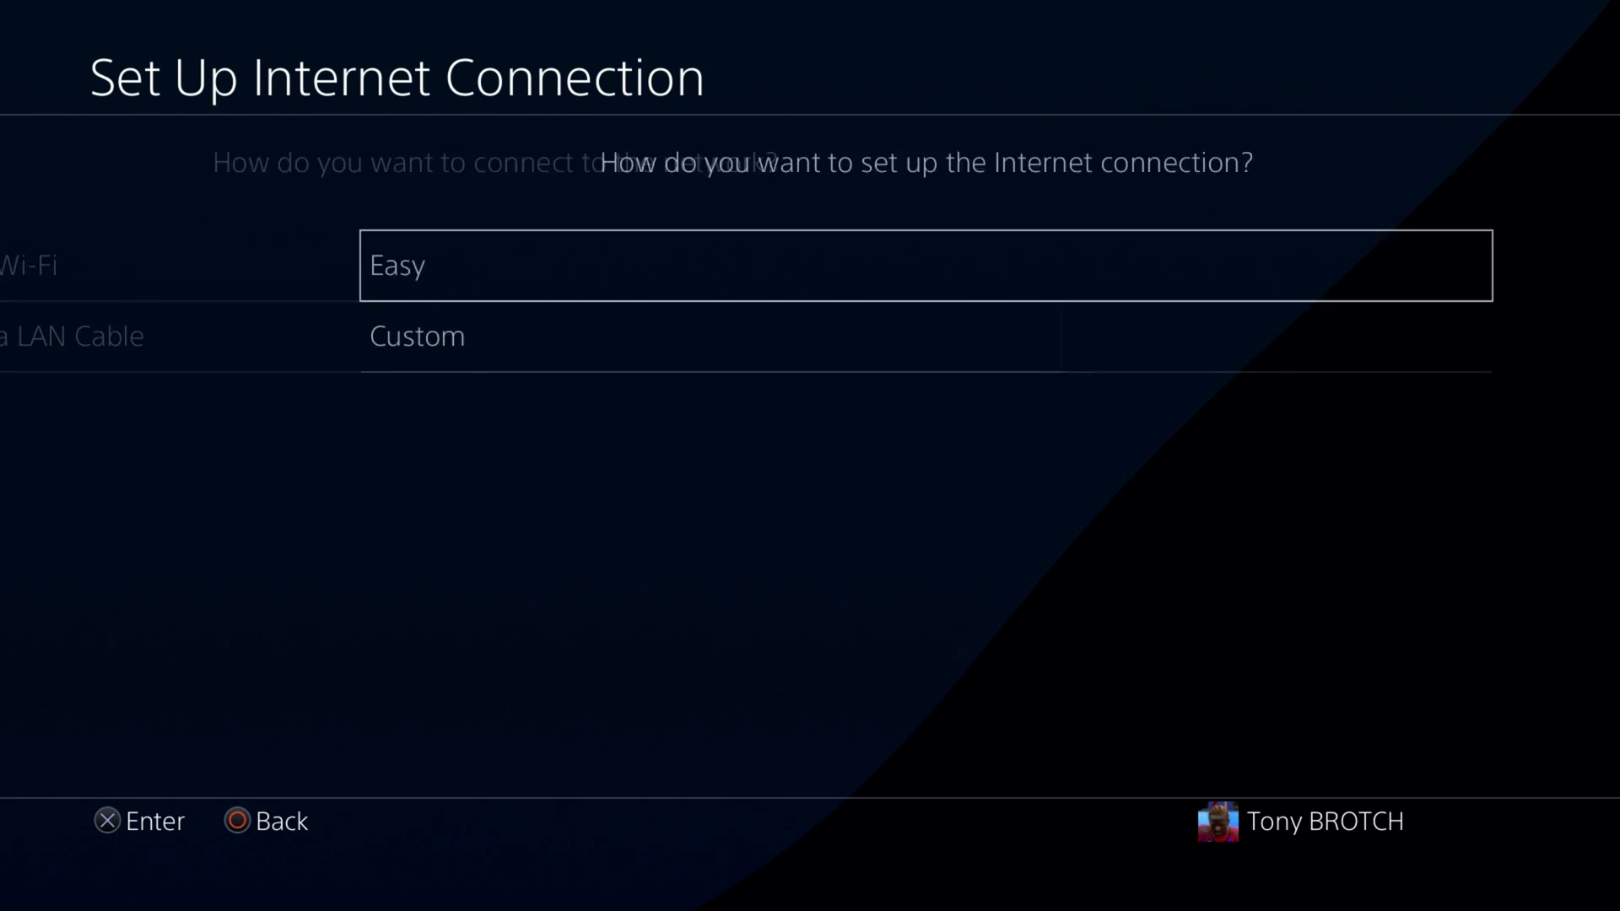
key(Down)
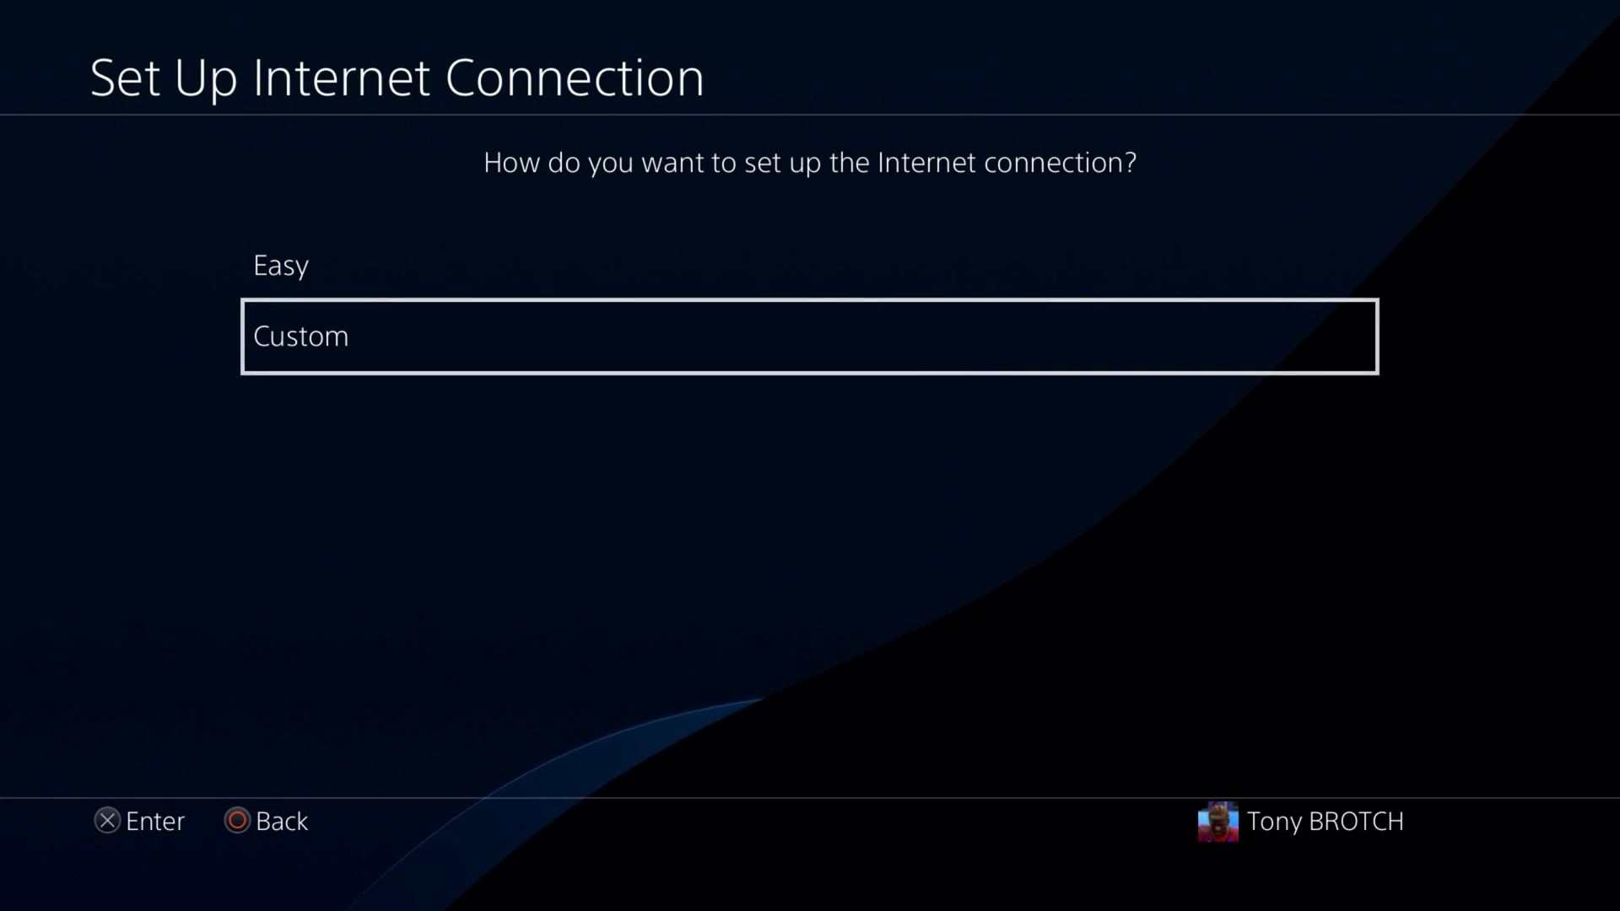
key(Return)
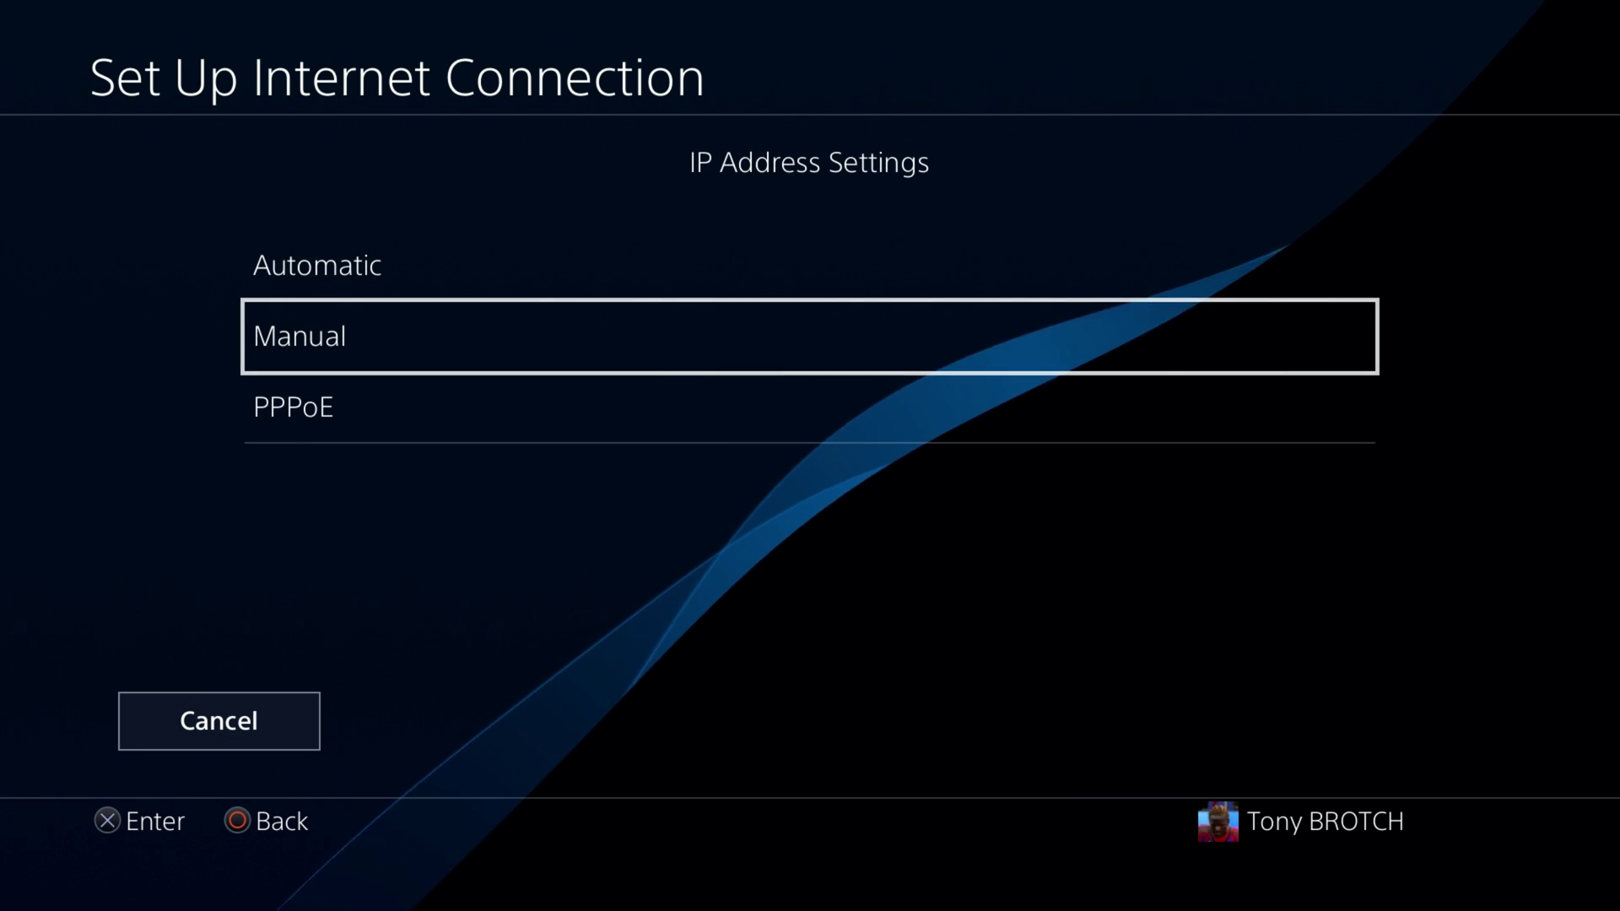
key(Return)
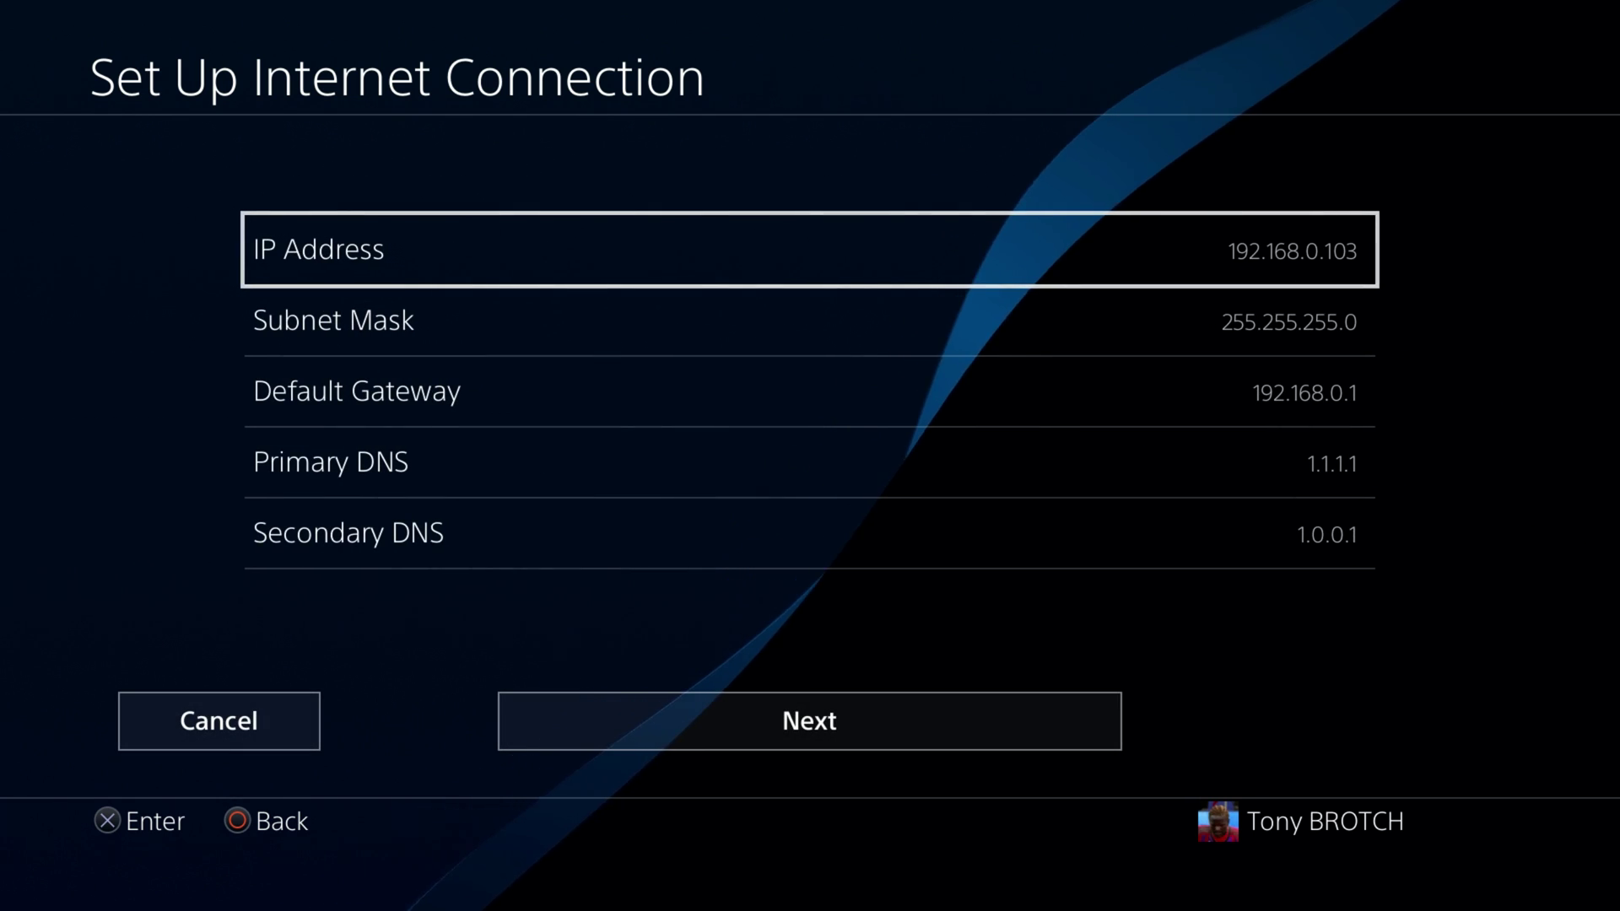
- Enter IP 192.168.0.103, mask 255.255.255.0, gateway 192.168.0.1, DNS 1.1.1.1 and 1.0.0.1
key(Return)
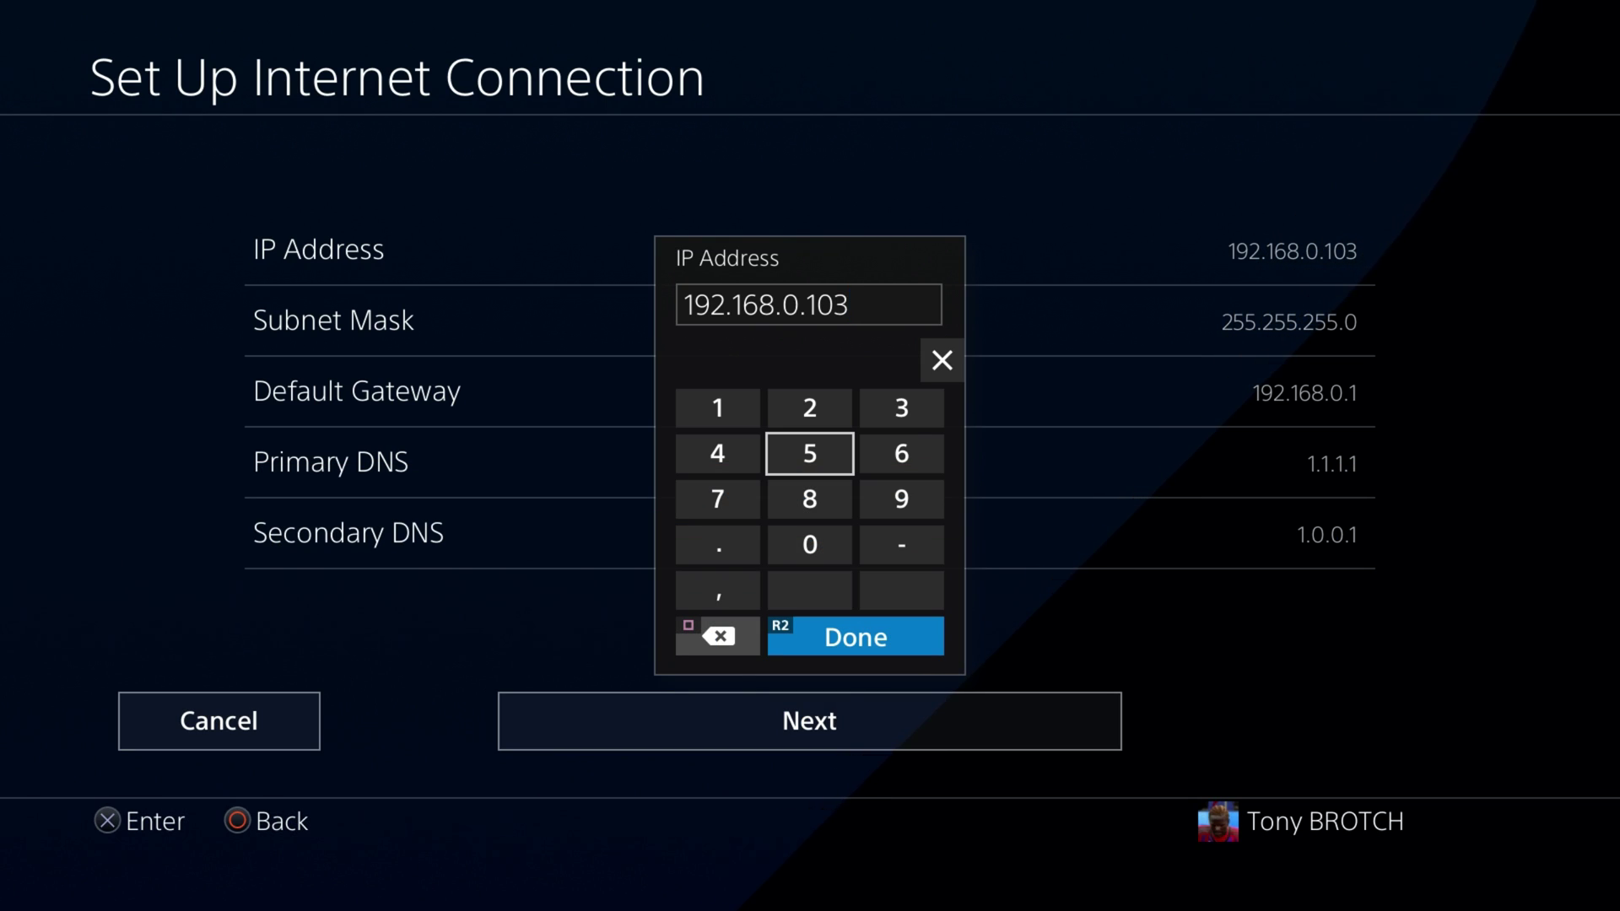
key(Return)
key(Down)
key(Return)
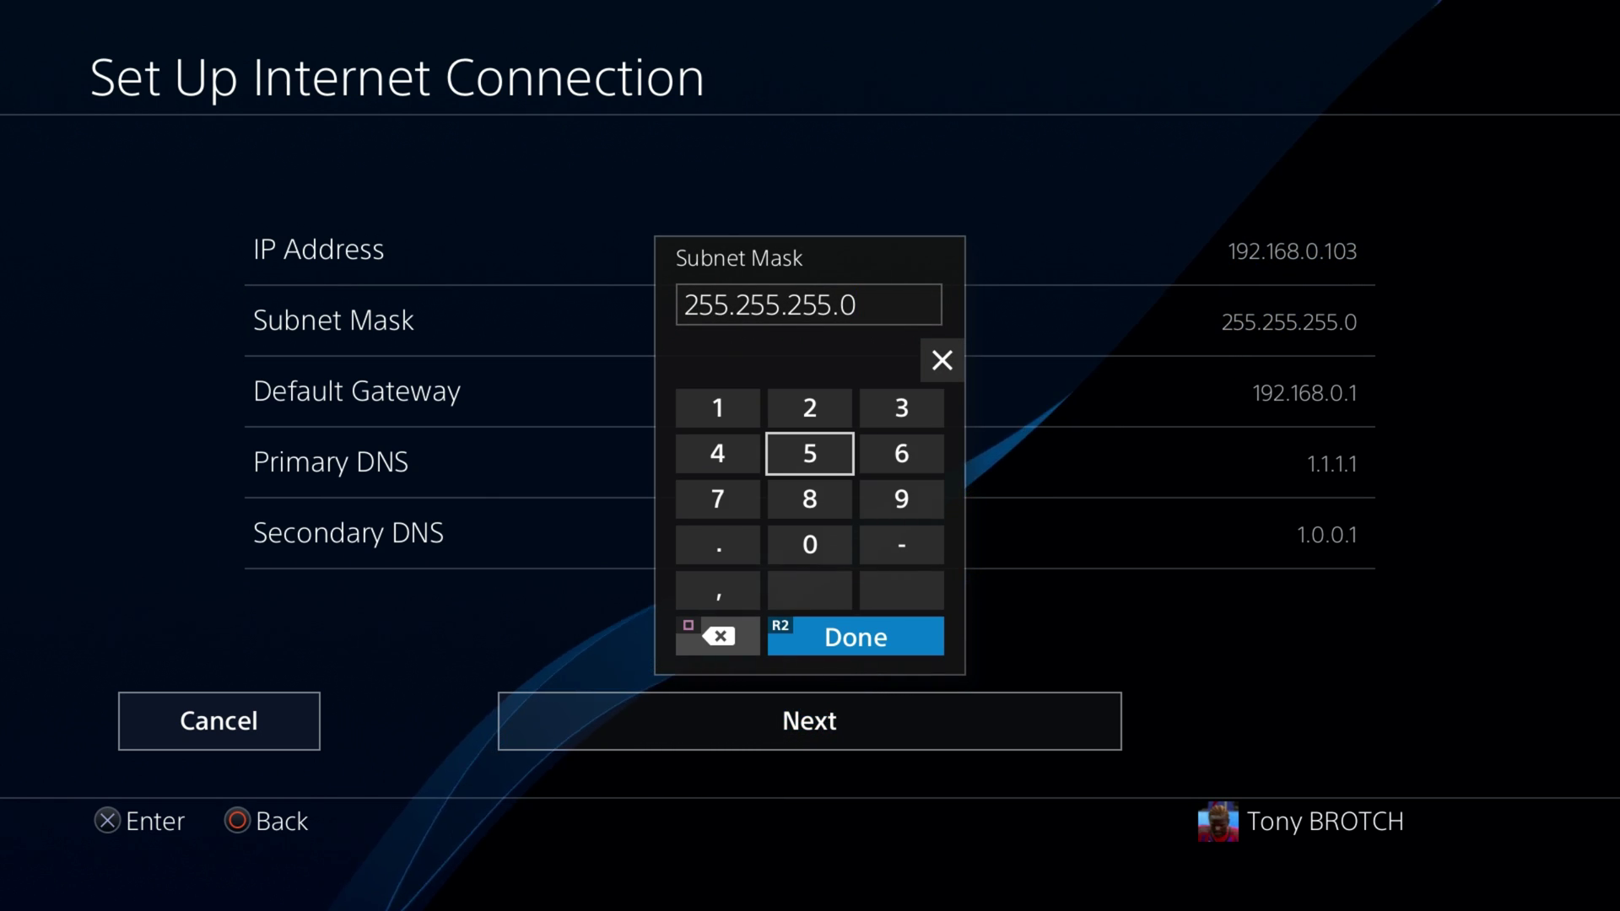
key(Return)
key(Down)
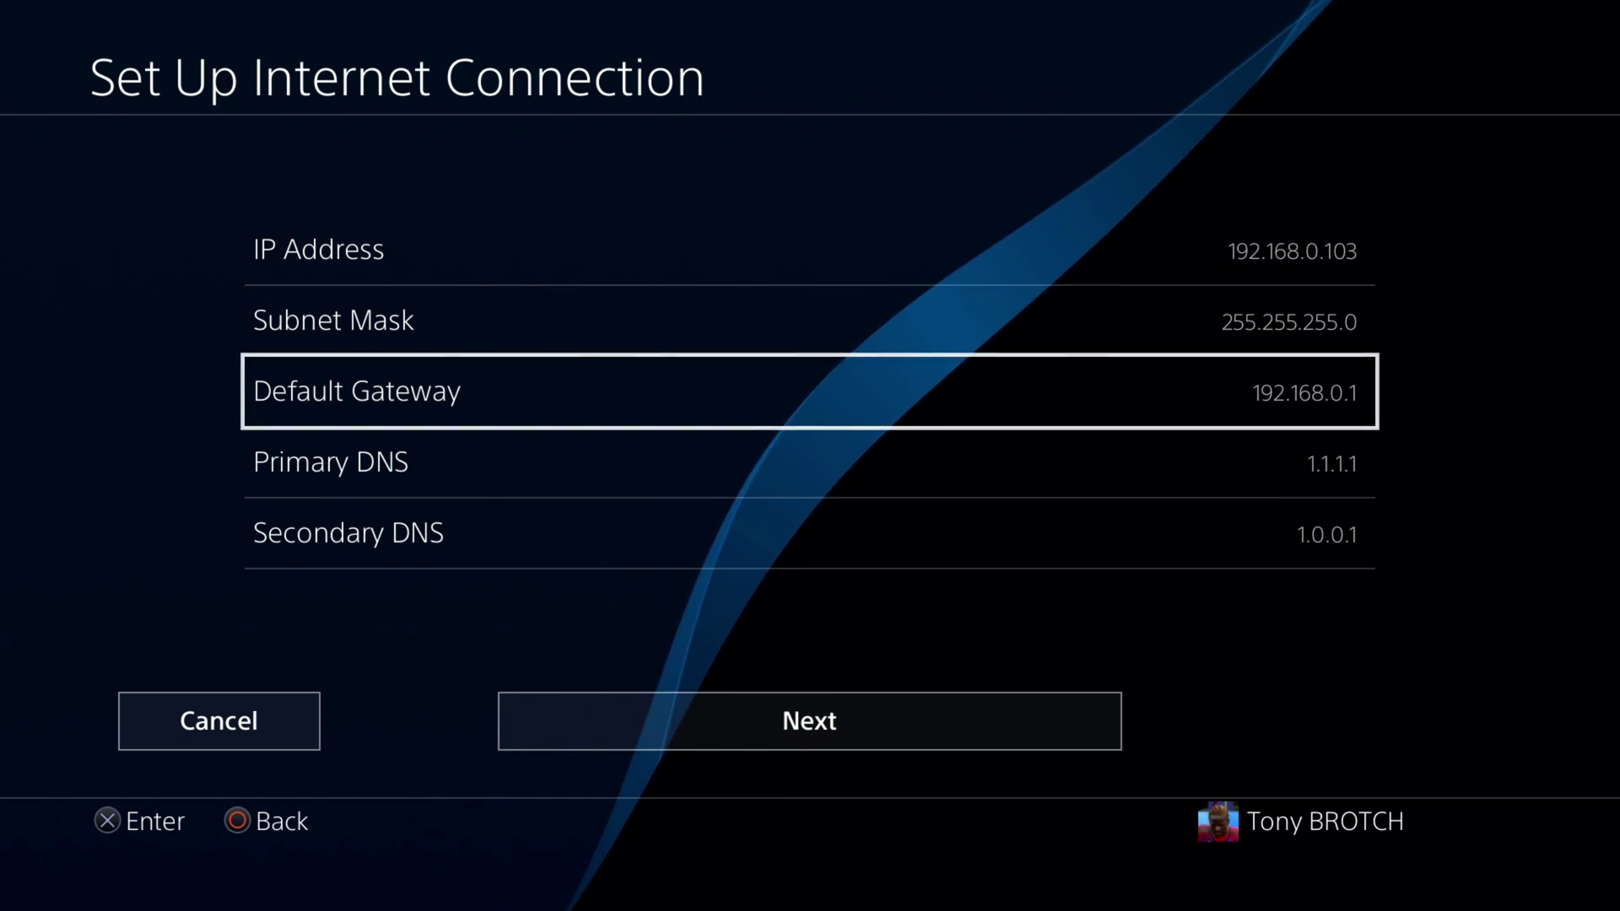
key(Return)
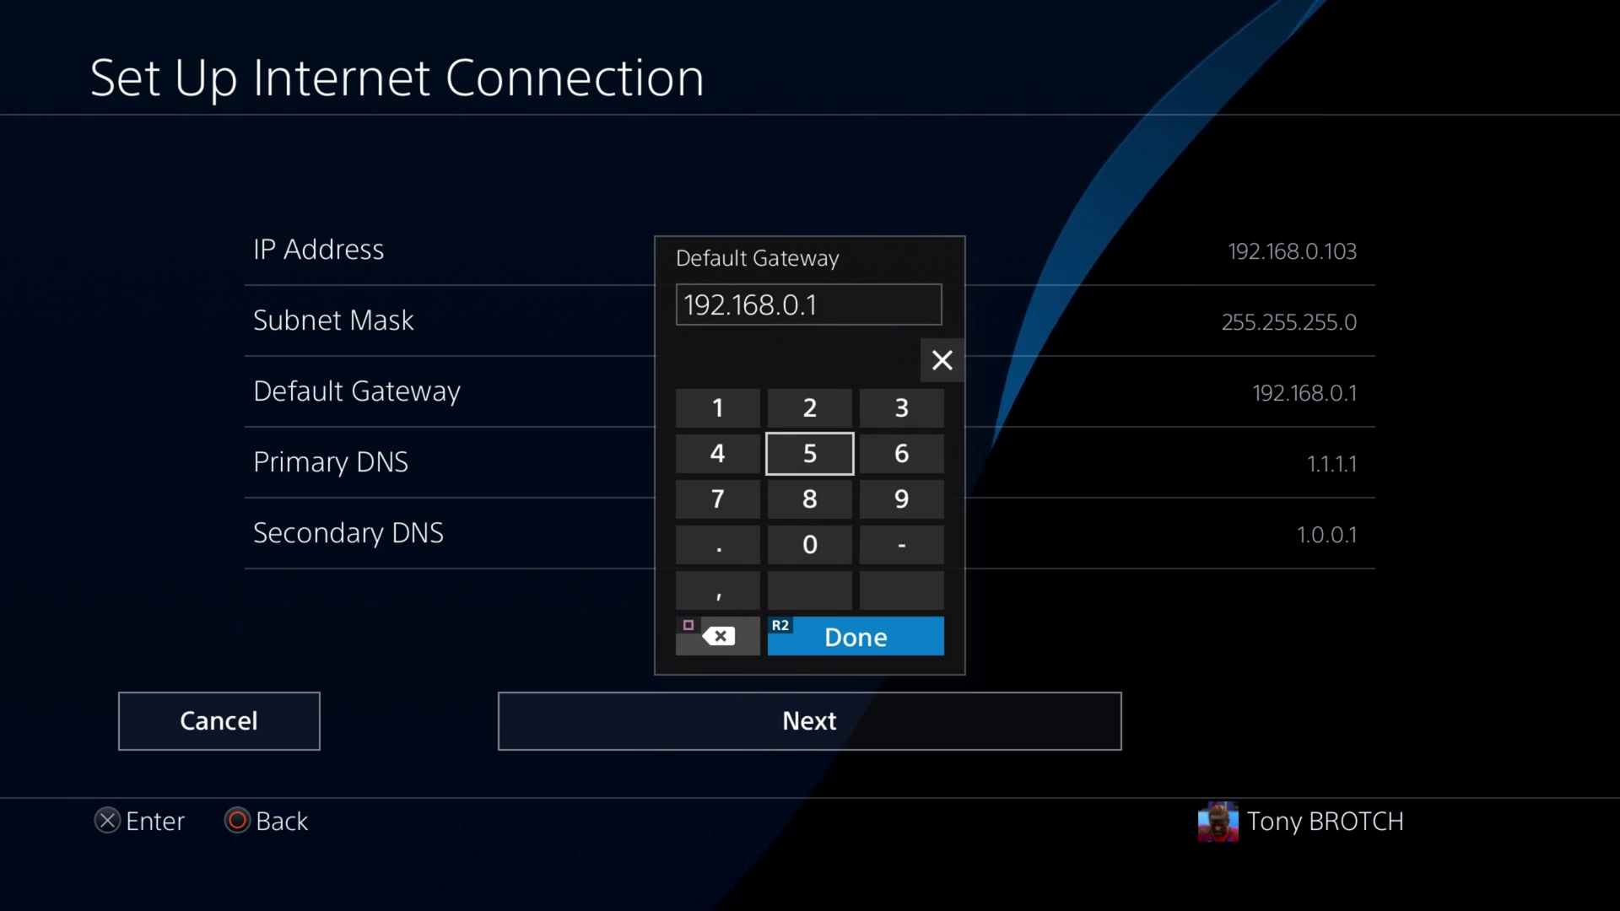
key(Return)
key(Down)
key(Return)
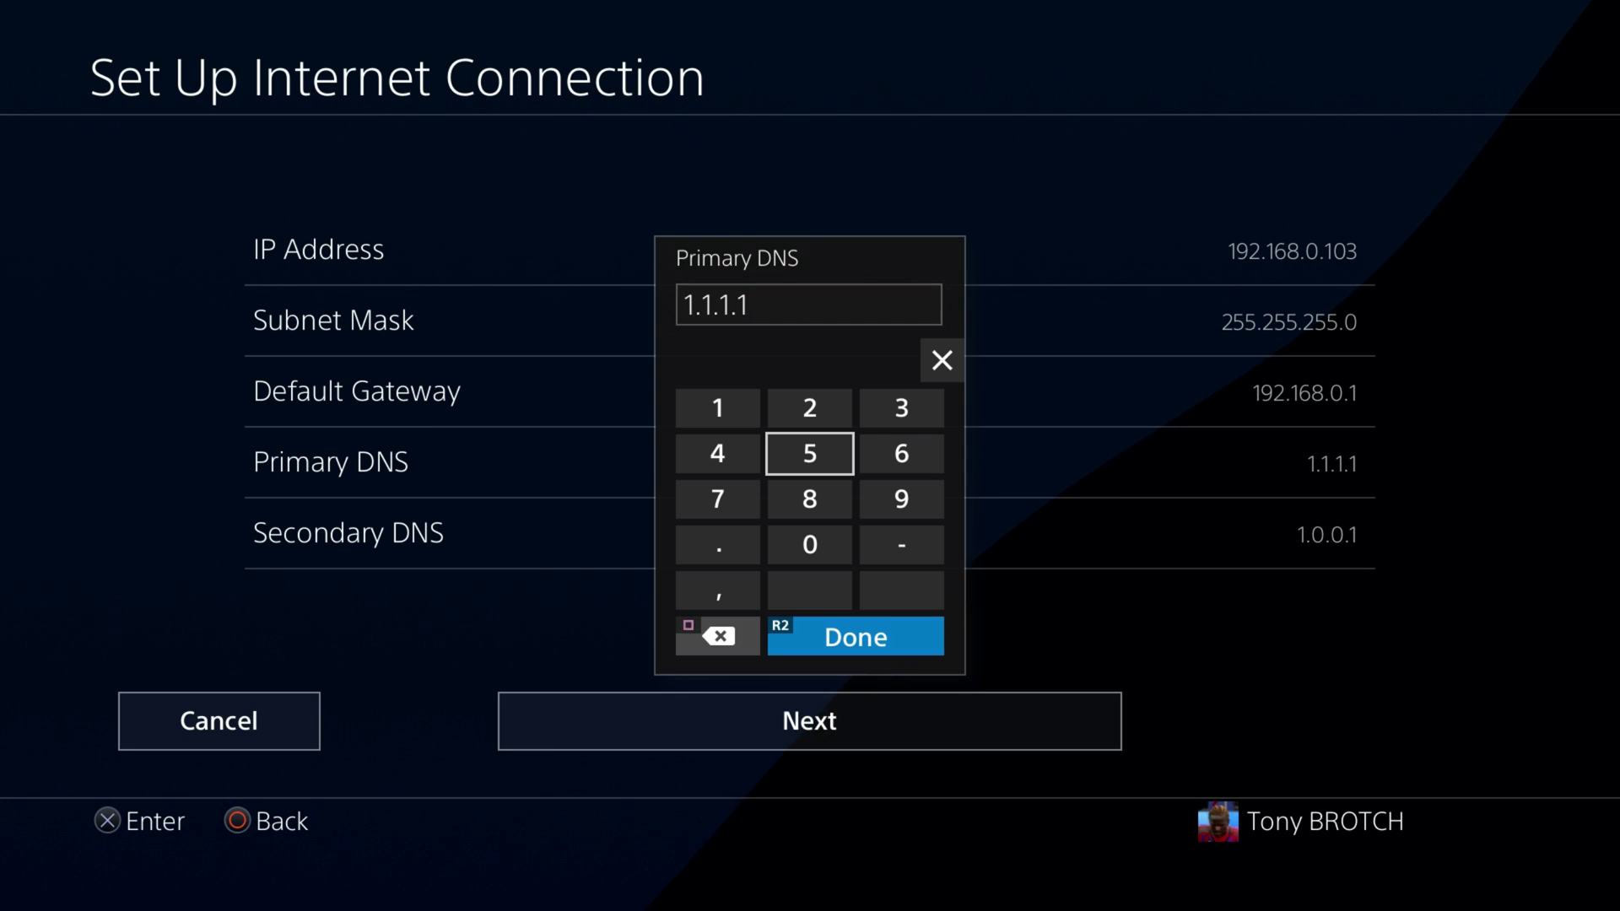
key(Return)
key(Down)
key(Return)
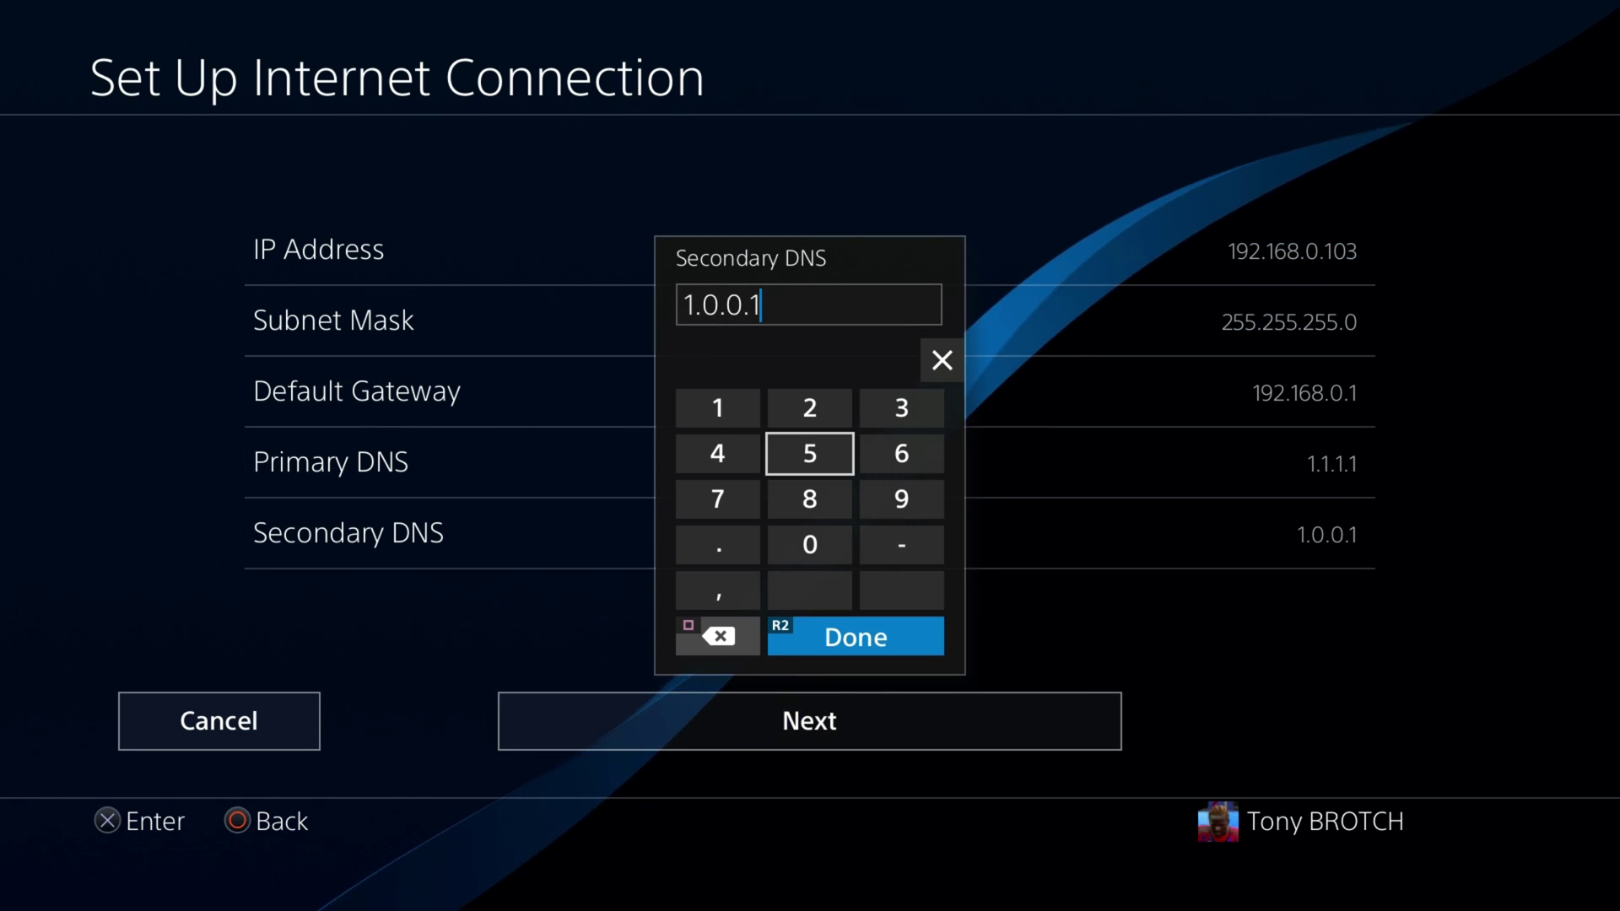
key(Return)
- Finish setup with MTU Automatic and no proxy, then test the connection (NAT Type 2)
key(Down)
key(Return)
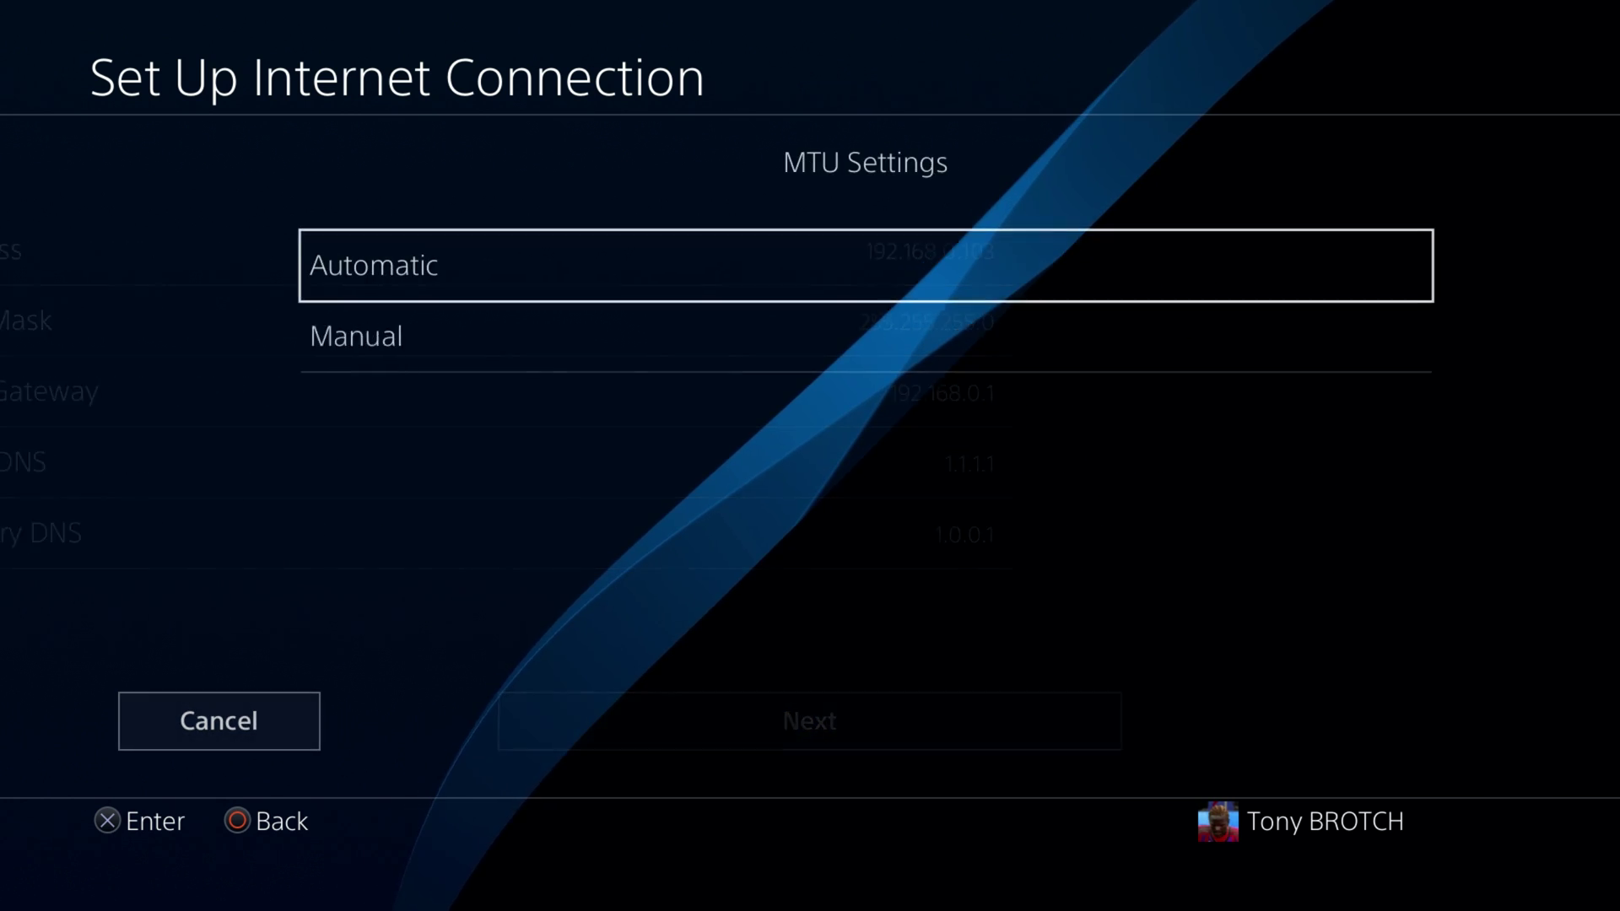
key(Return)
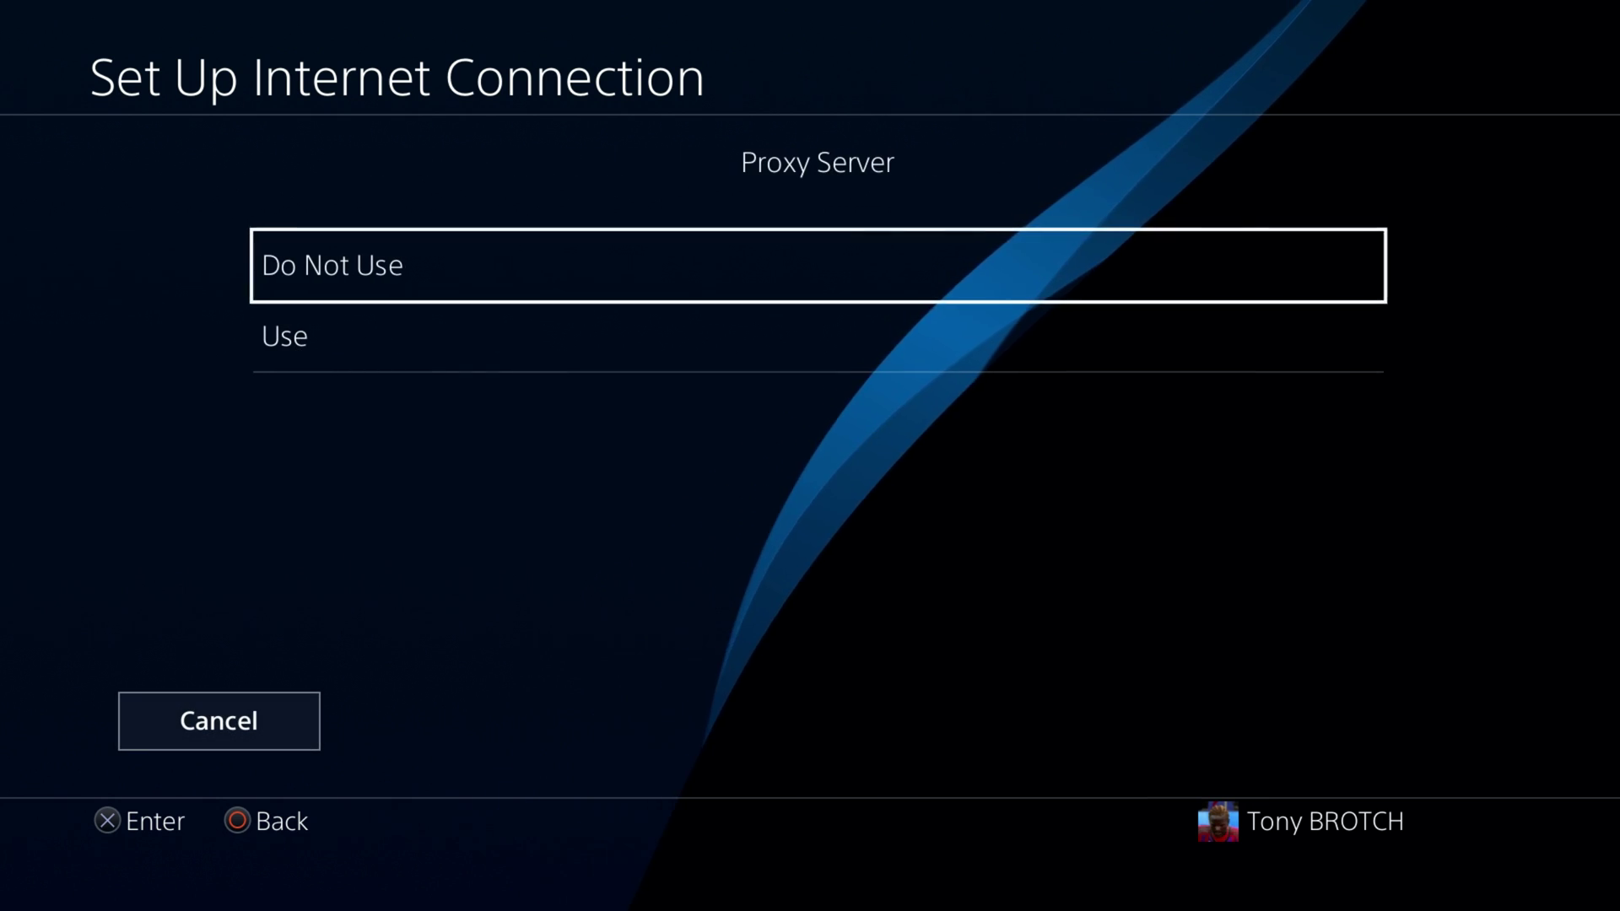
key(Return)
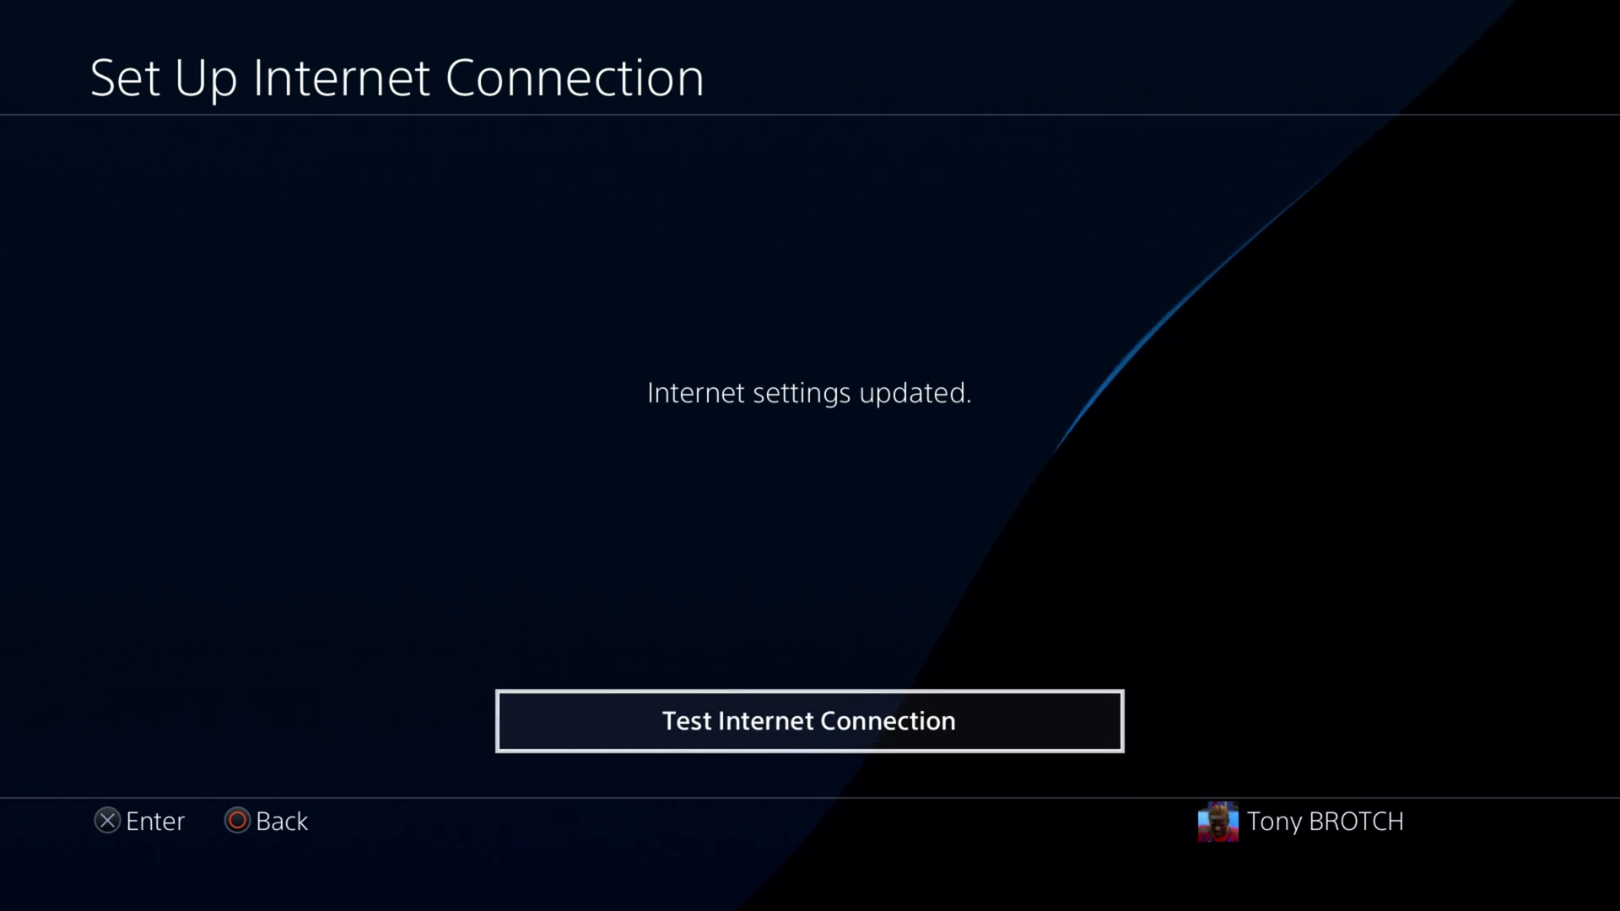
key(Return)
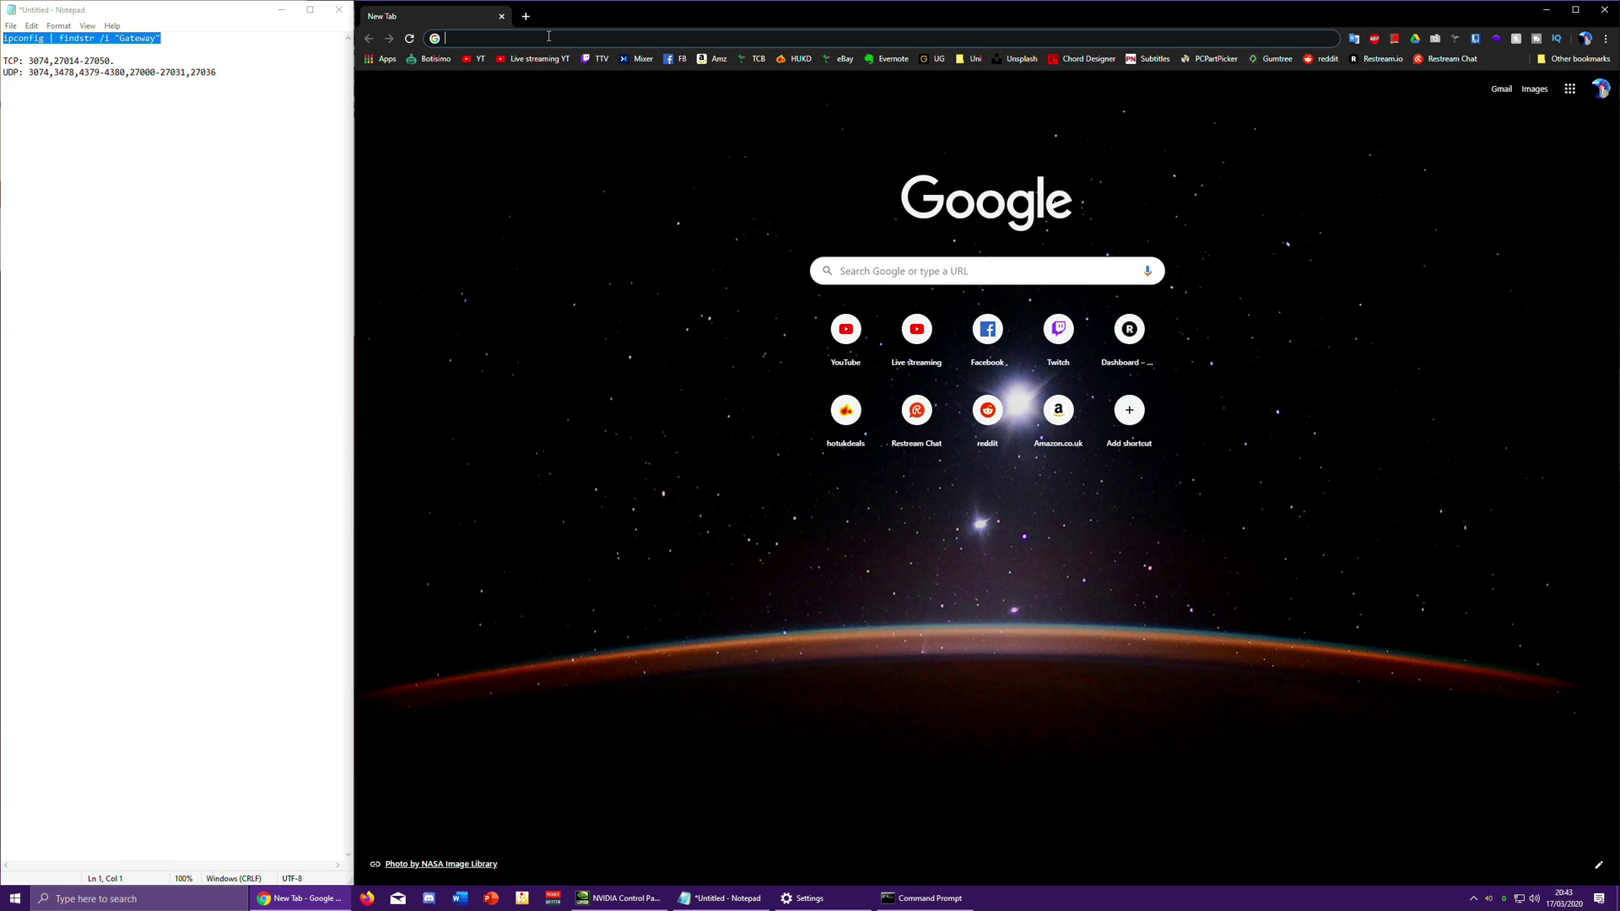
- Enter the router admin address 192.168.0.1 in Chrome's address bar
text(192.16)
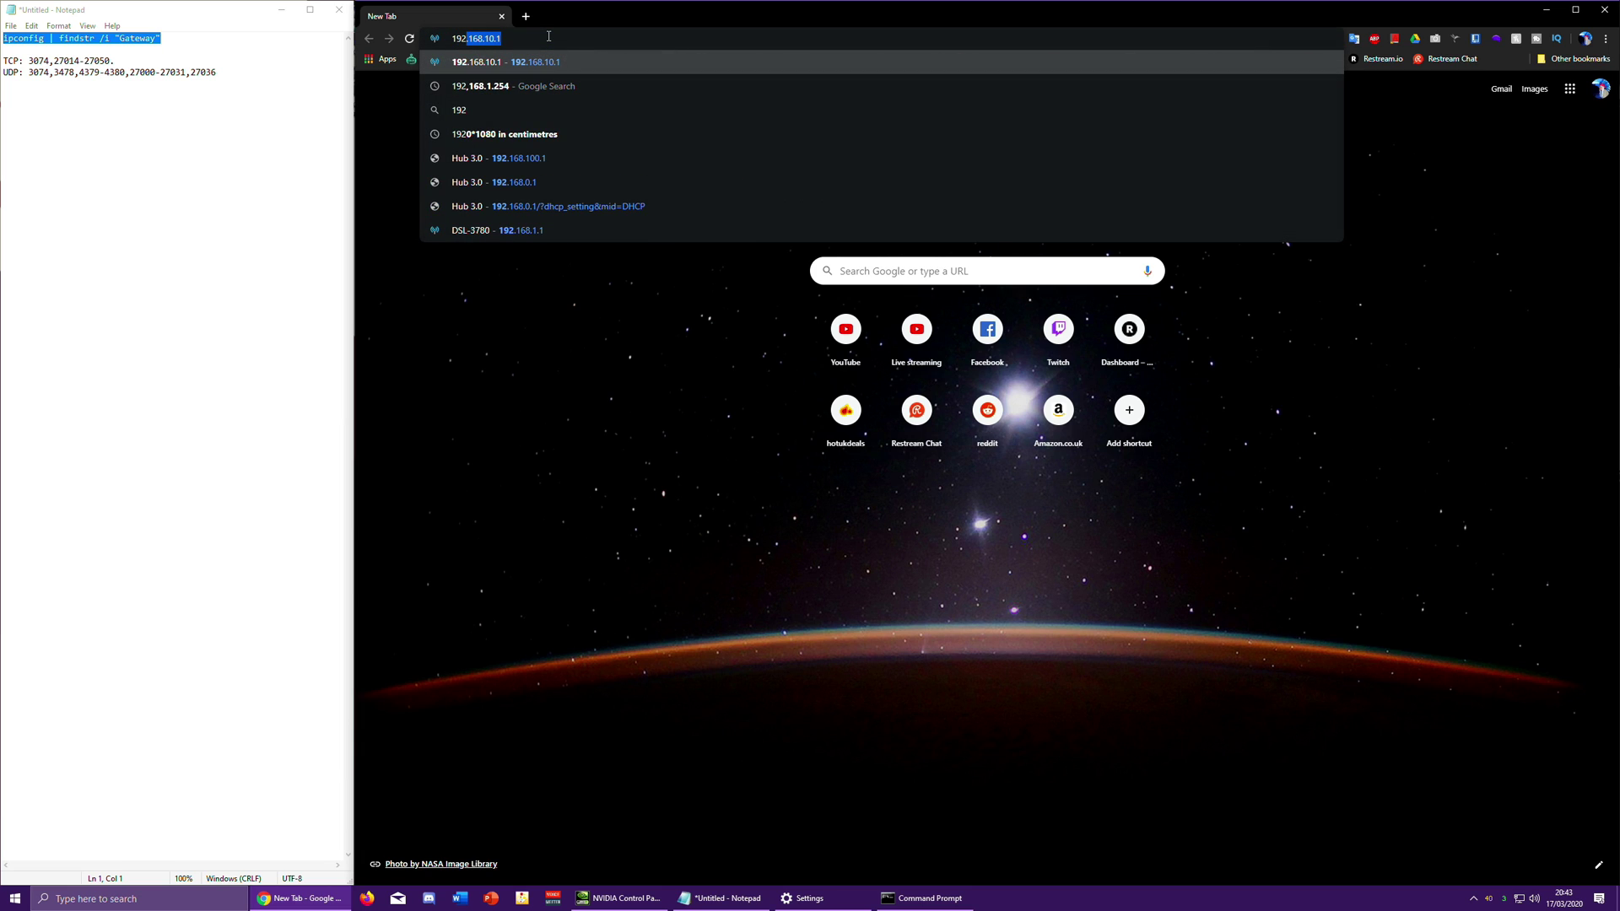
text(8.0.1)
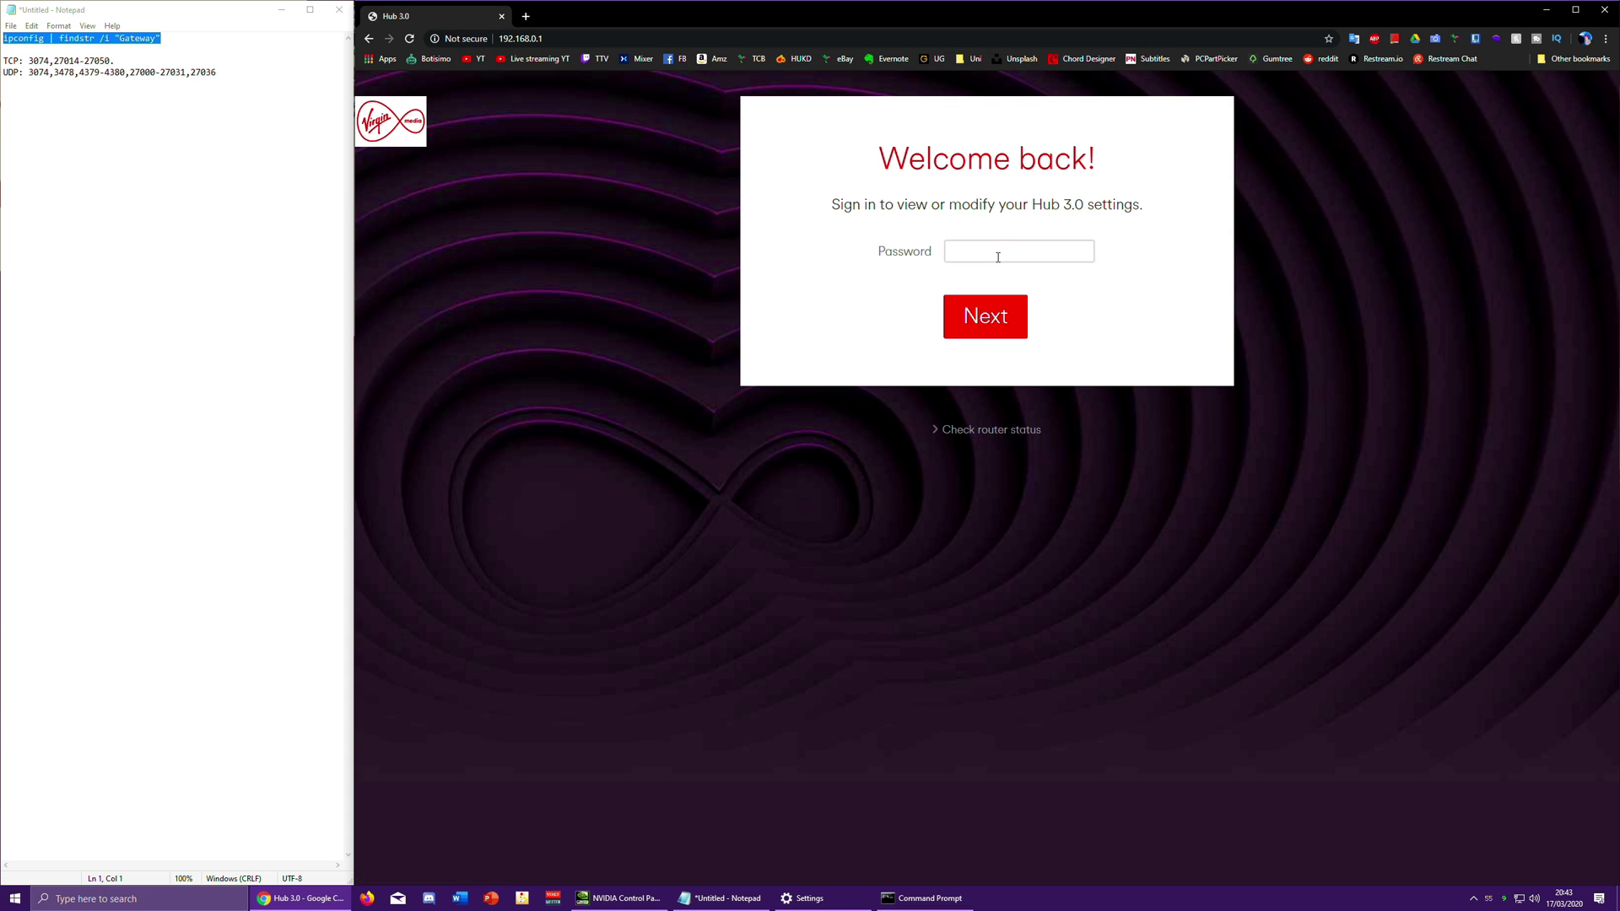
- Log in to the Virgin Media Hub 3.0 with the router's admin password
click(997, 257)
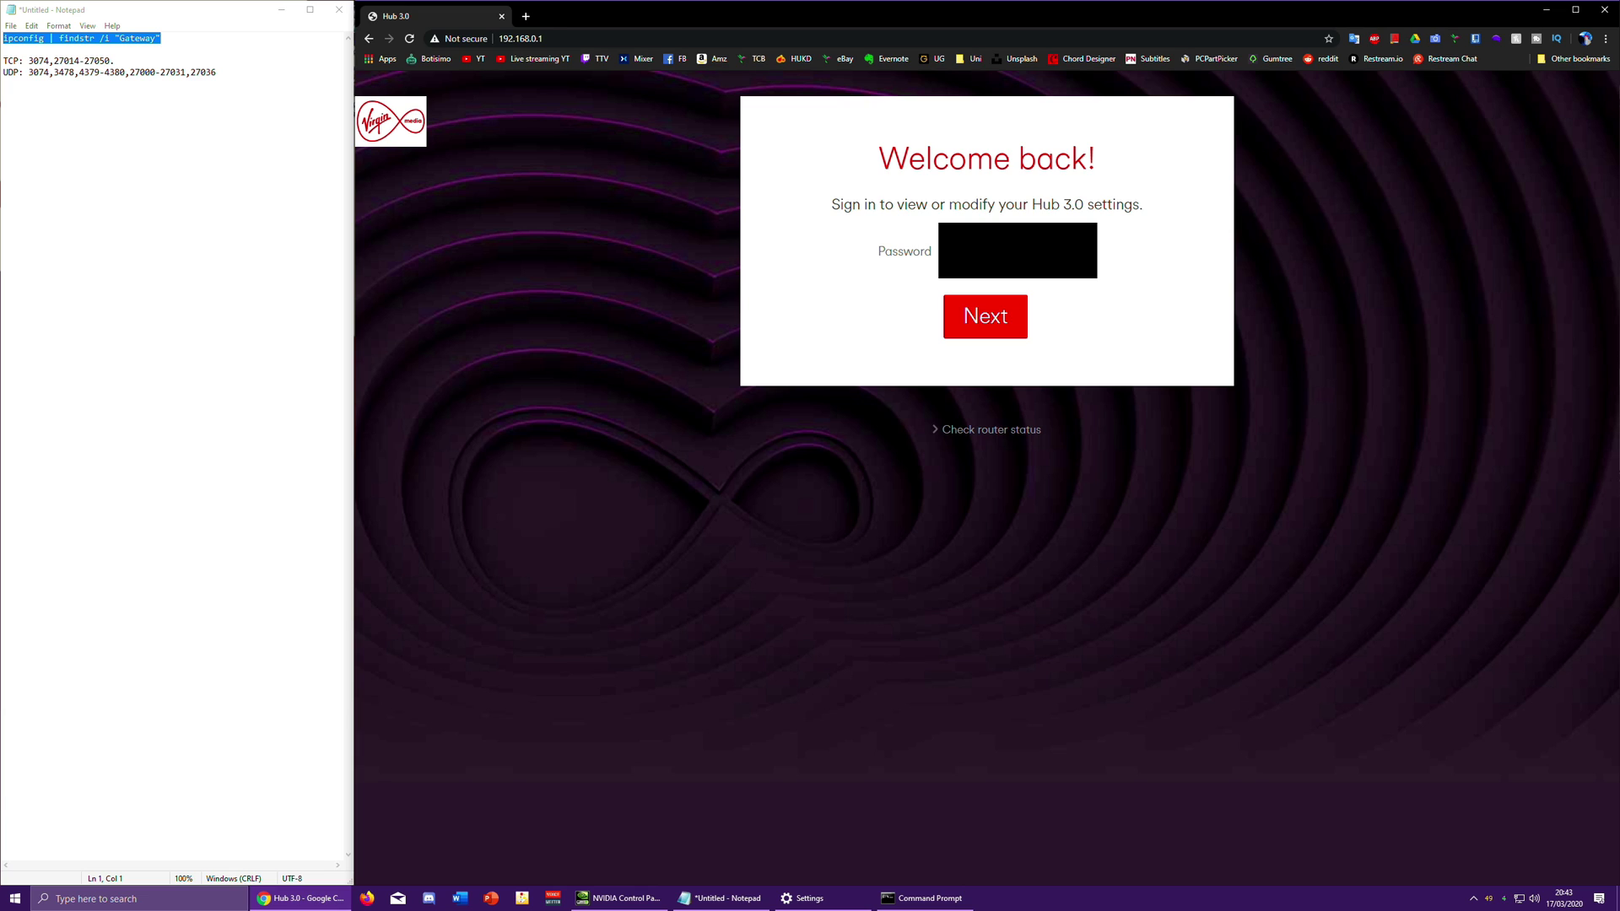
key(Return)
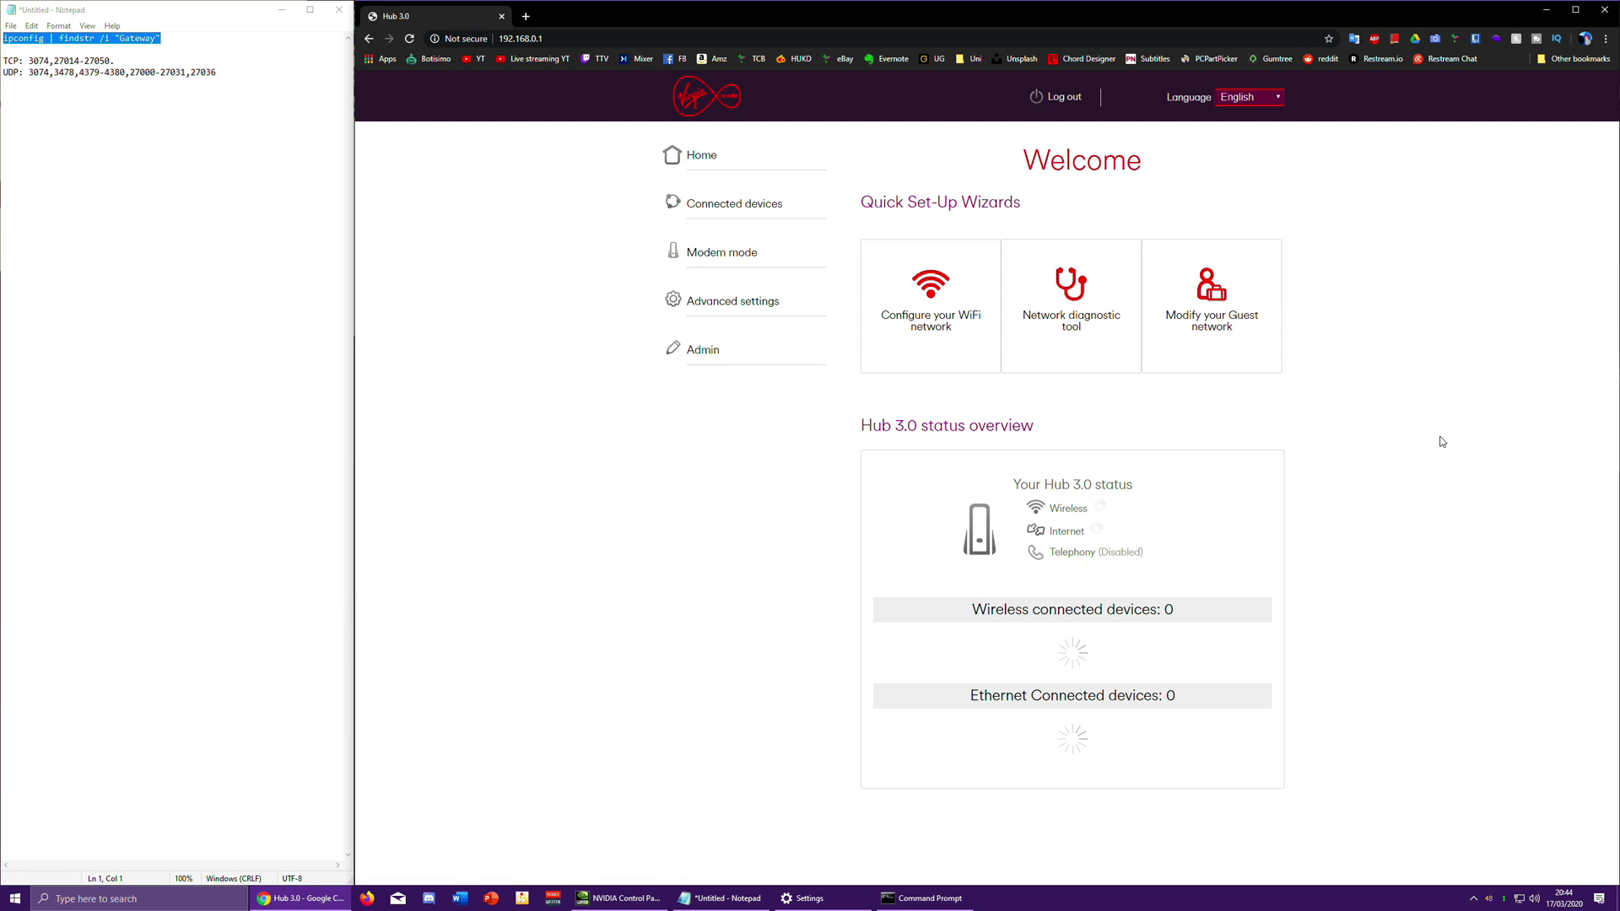
- Go to Advanced settings > Security > Port forwarding to view the existing UPnP rules
key(Down)
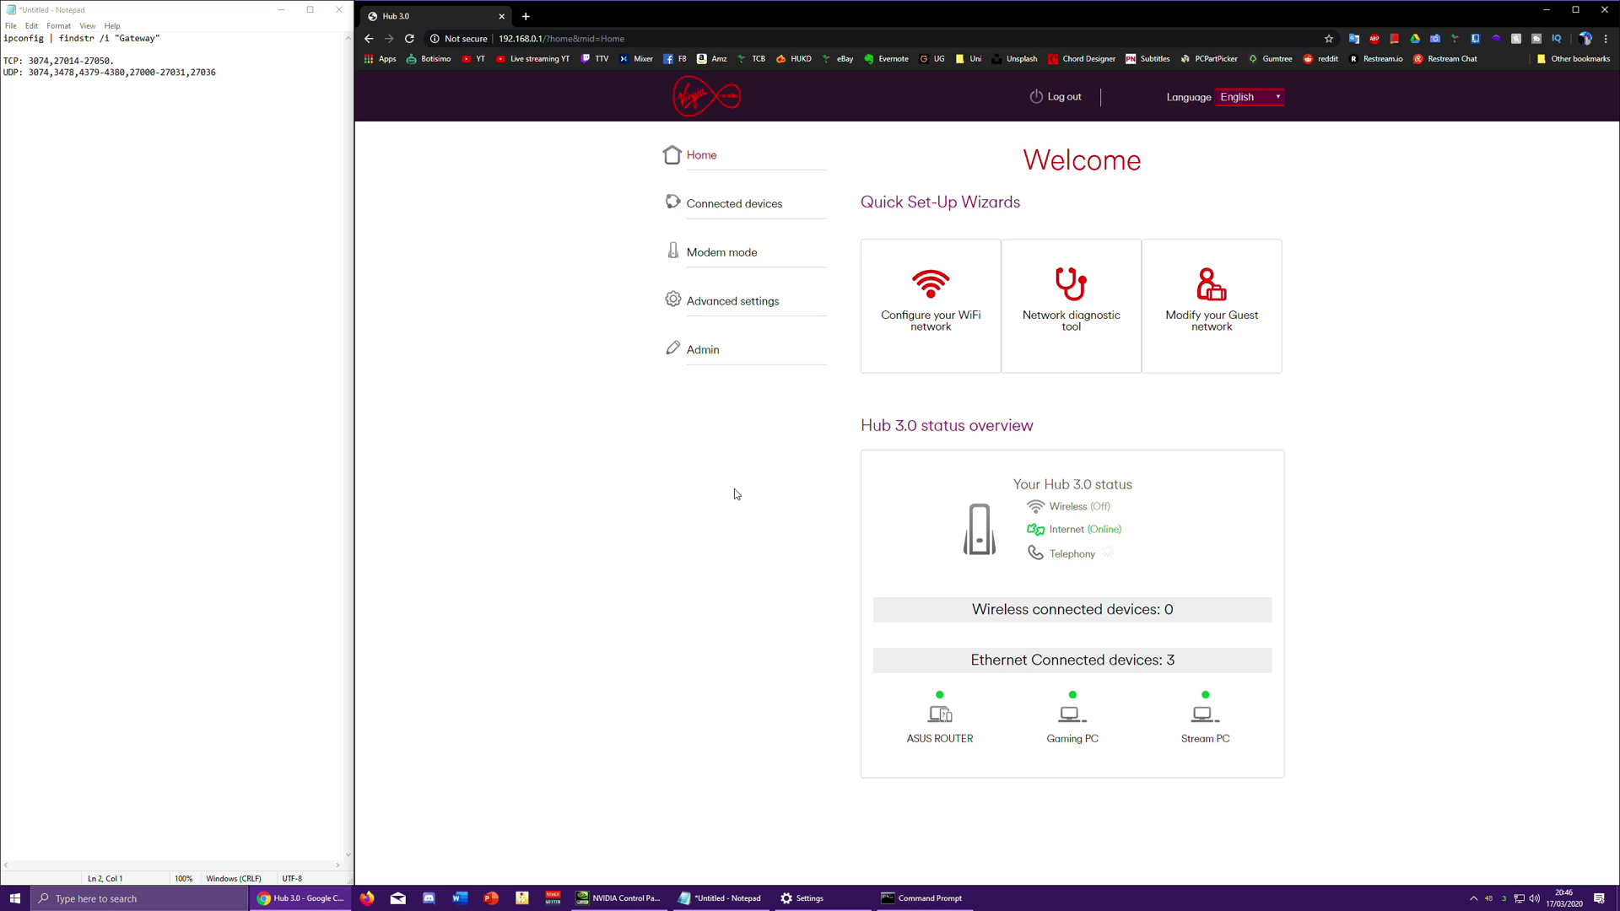
click(715, 302)
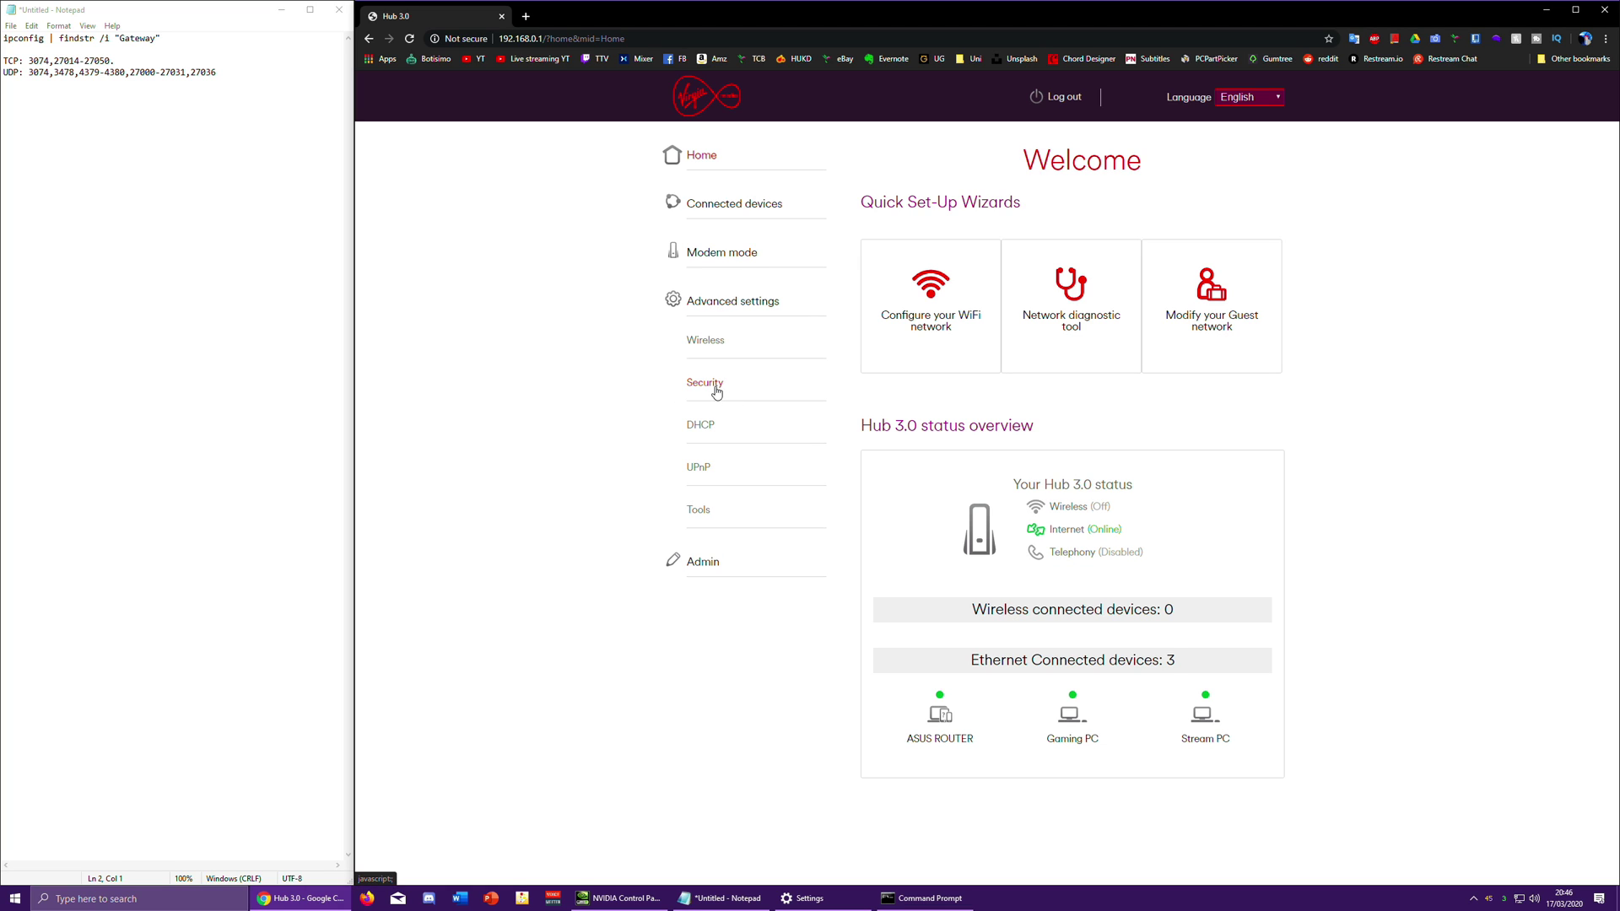
click(715, 384)
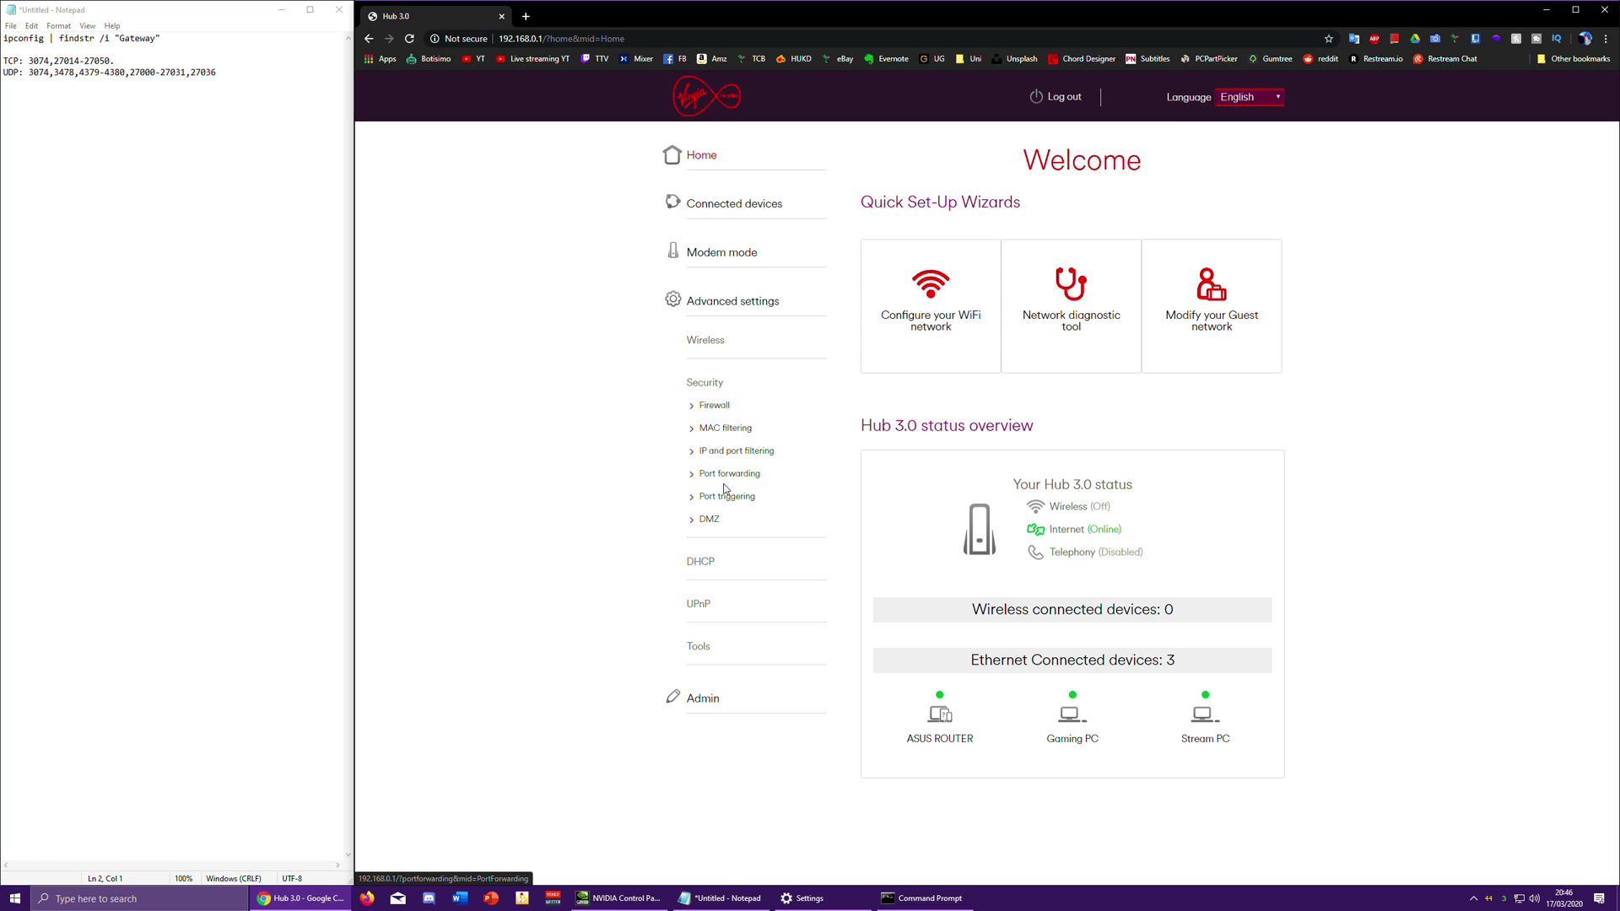
click(724, 474)
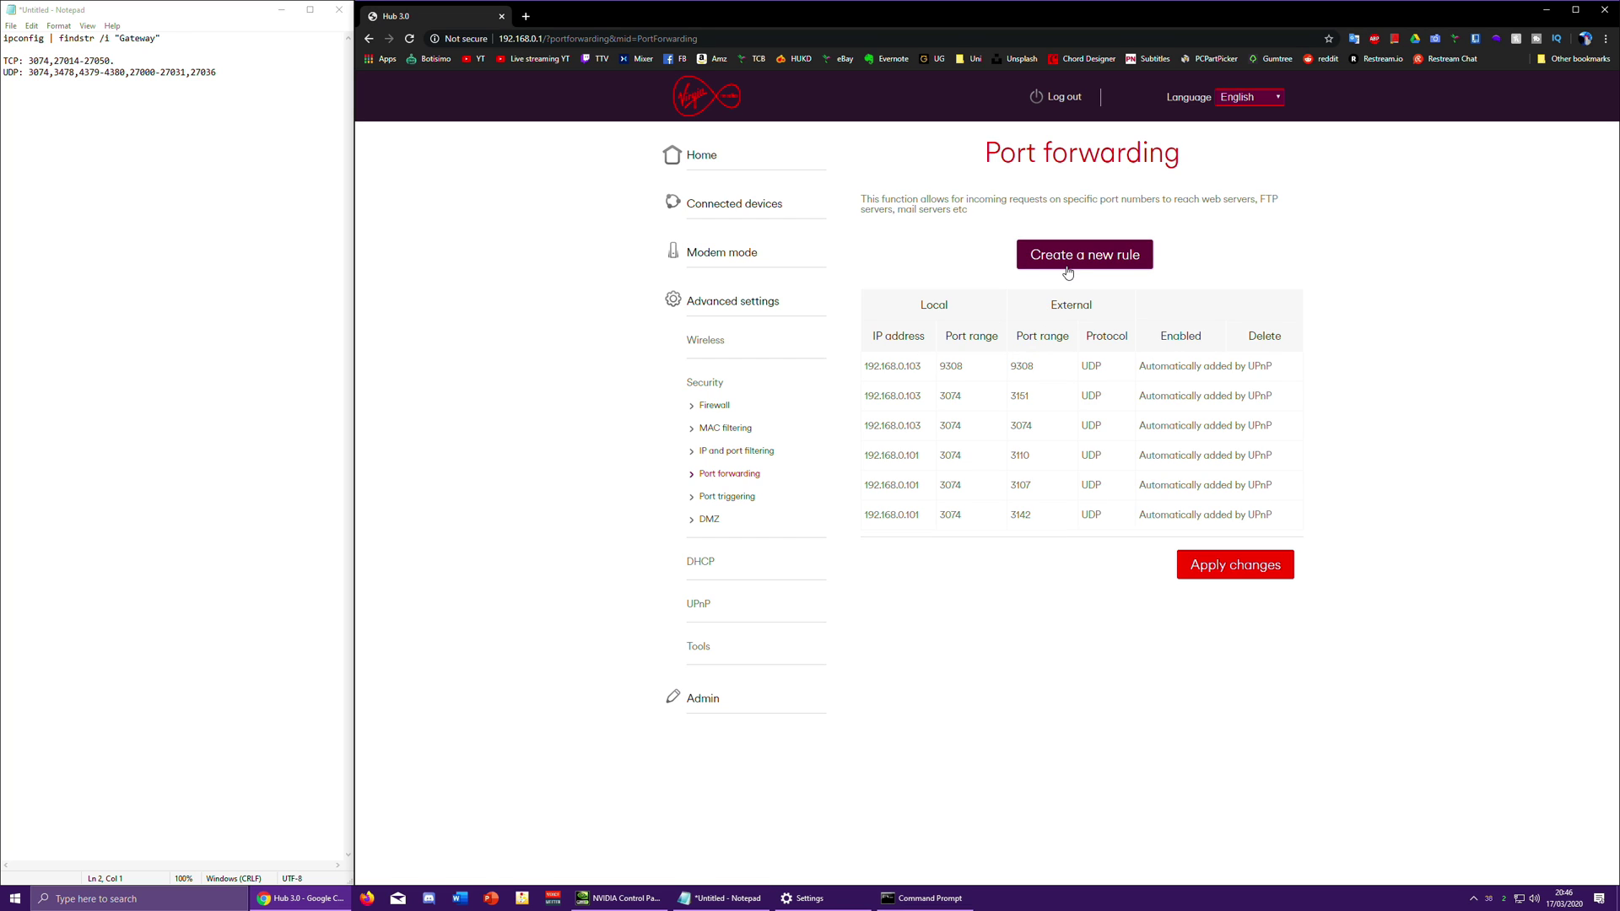
- Create a new rule for local IP 192.168.0.101 with local and external ports 3074
click(1067, 271)
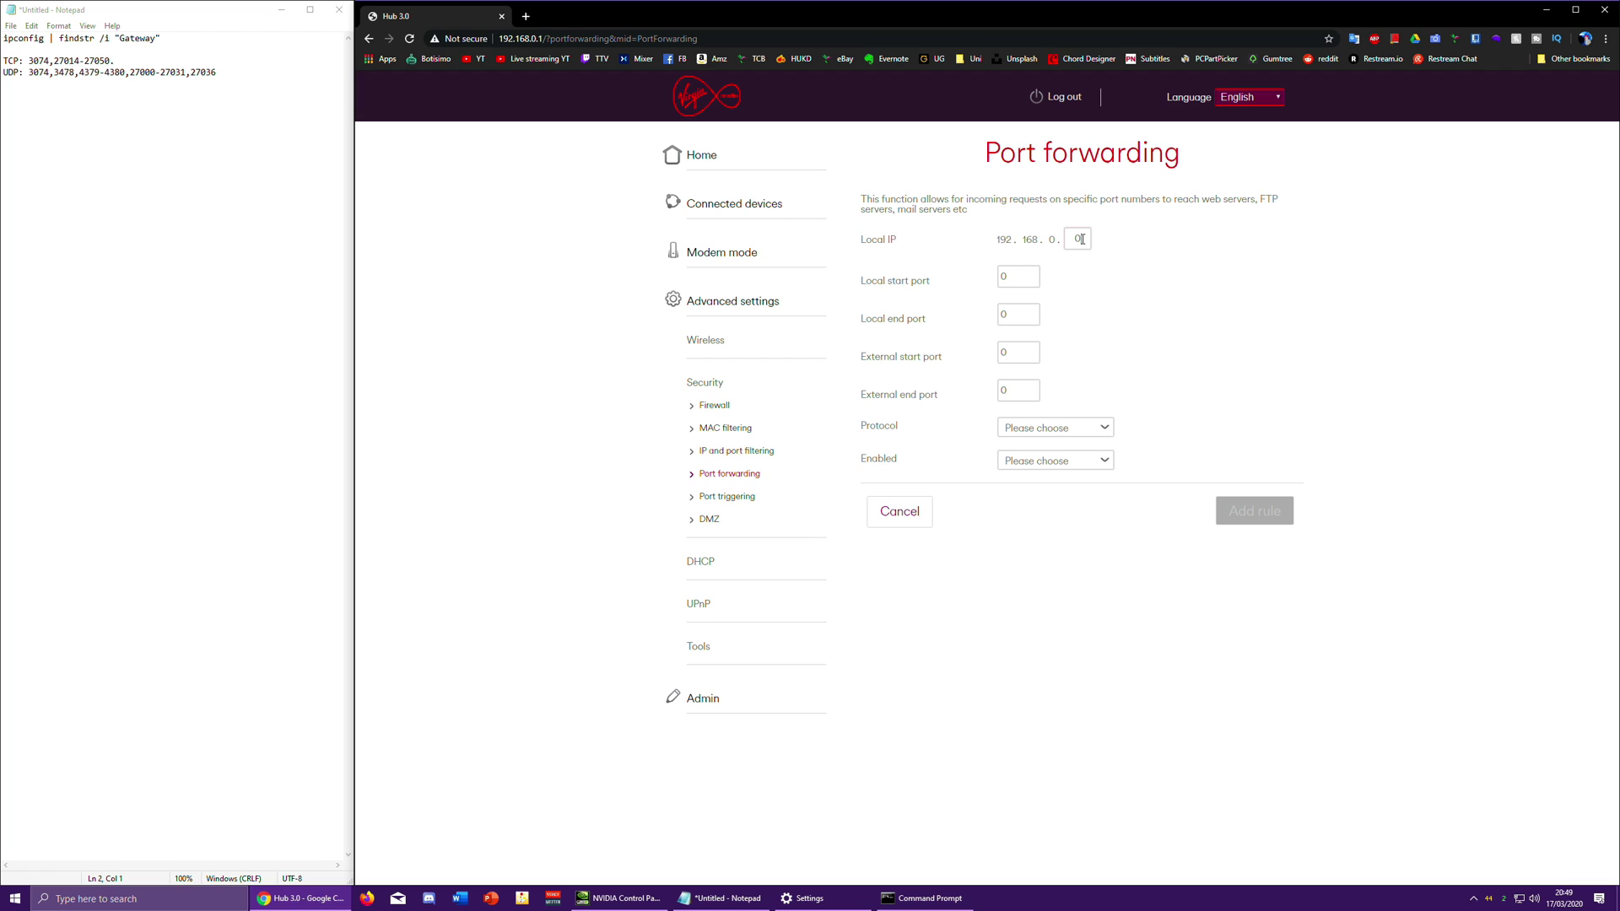
key(BackSpace)
text(101)
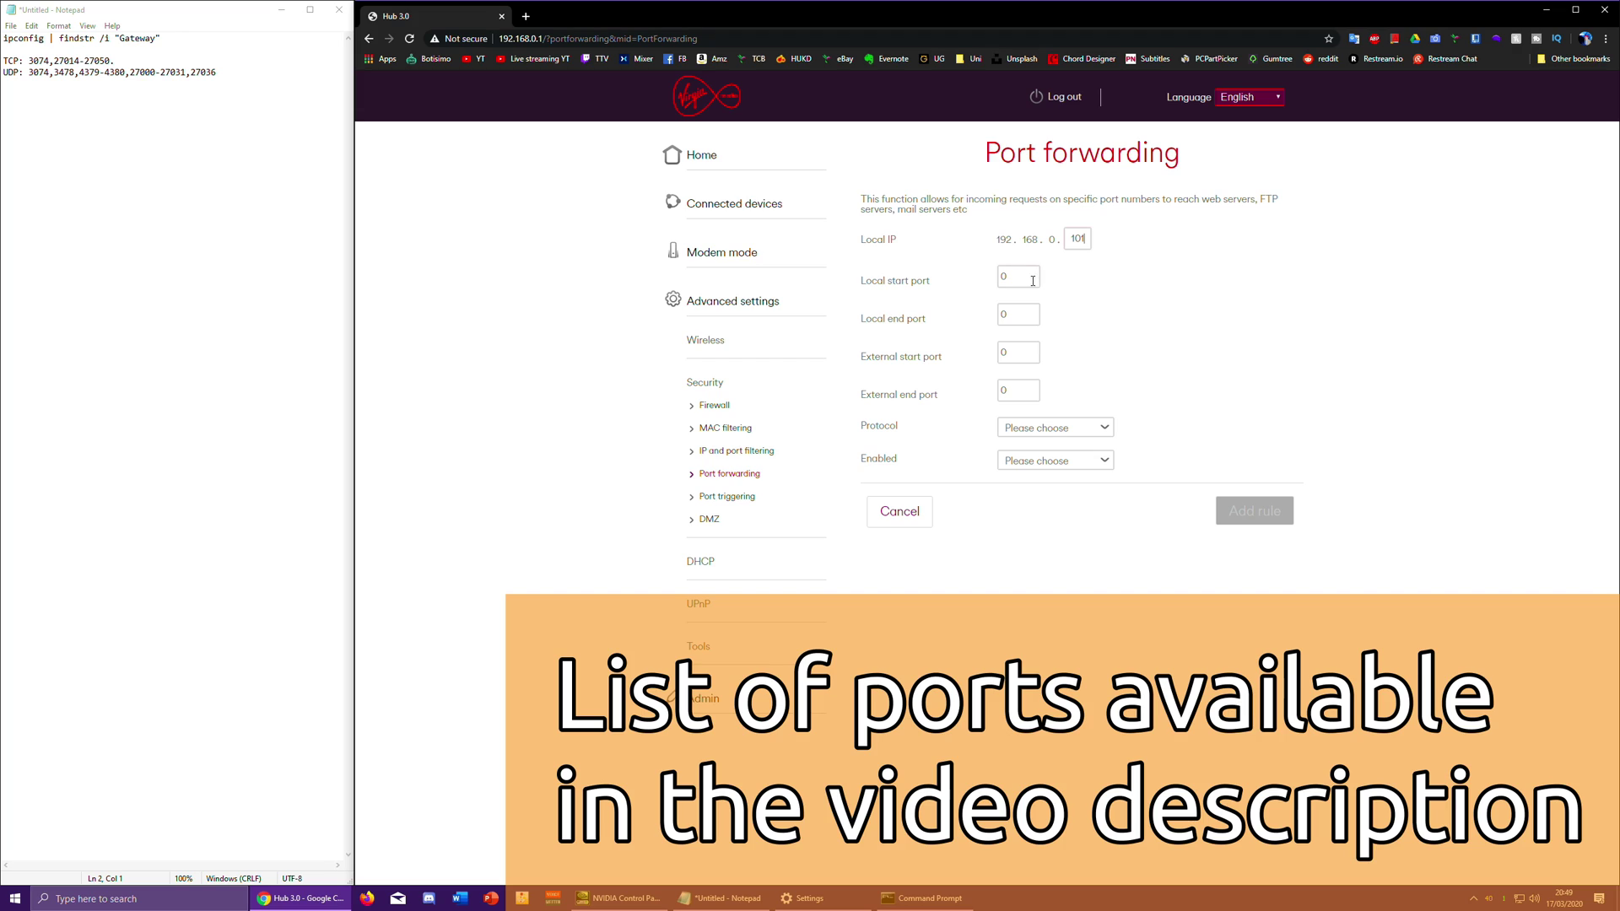
key(Tab)
text(3074)
key(Tab)
click(1018, 315)
text(3074)
key(Tab)
text(3074)
key(Tab)
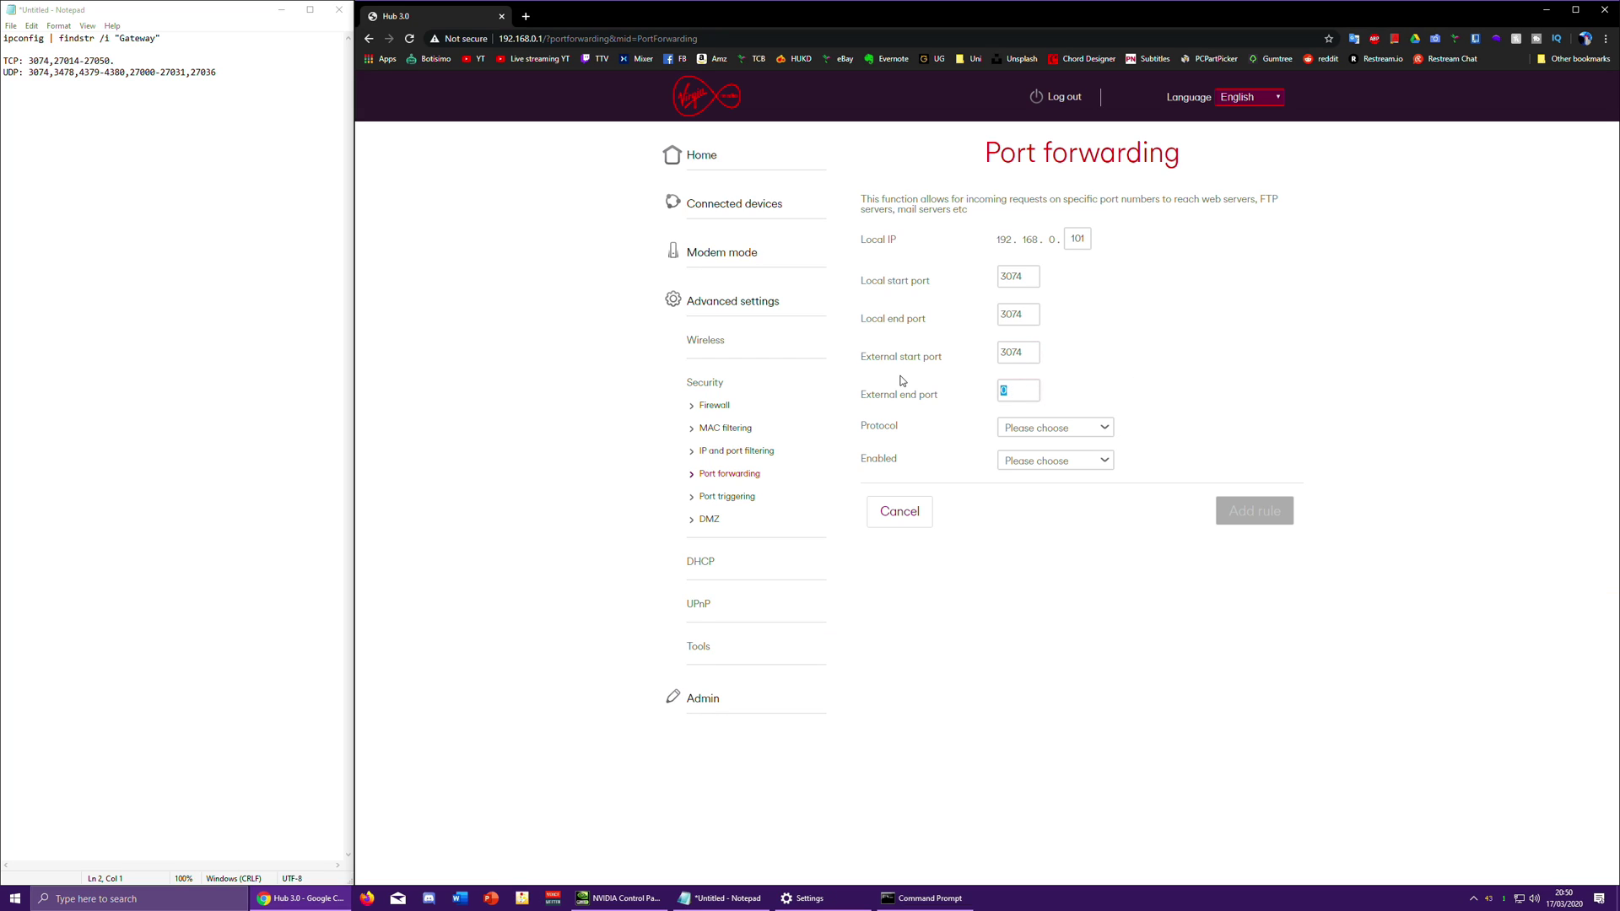
text(3074)
- Set the 3074 rule's protocol to Both, enable it, and add it
click(1045, 428)
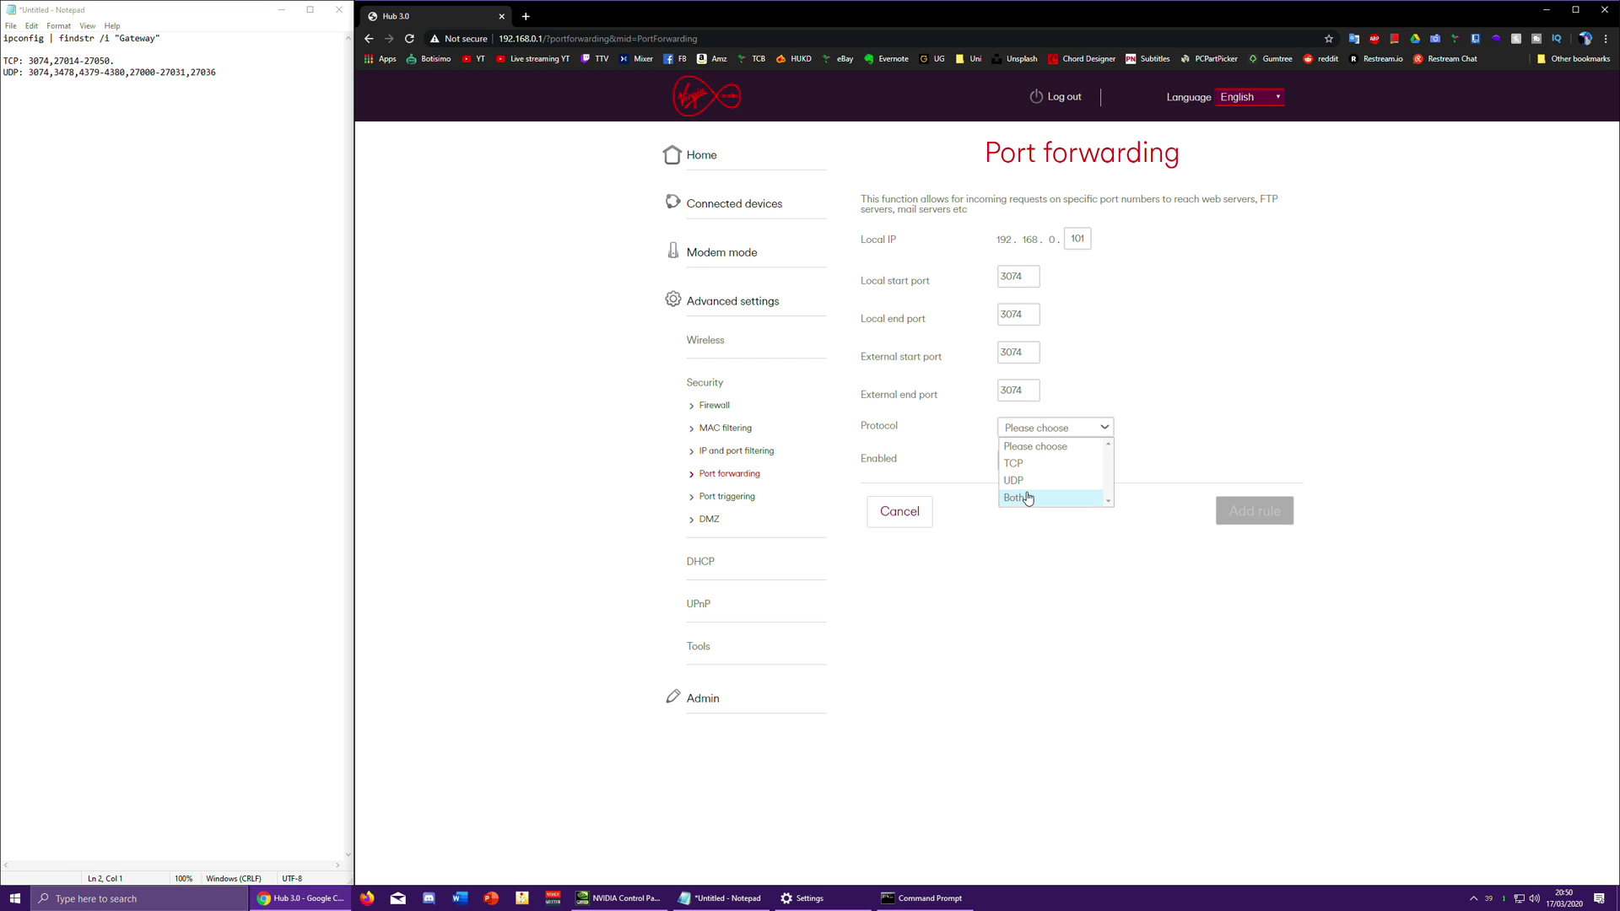
click(1028, 497)
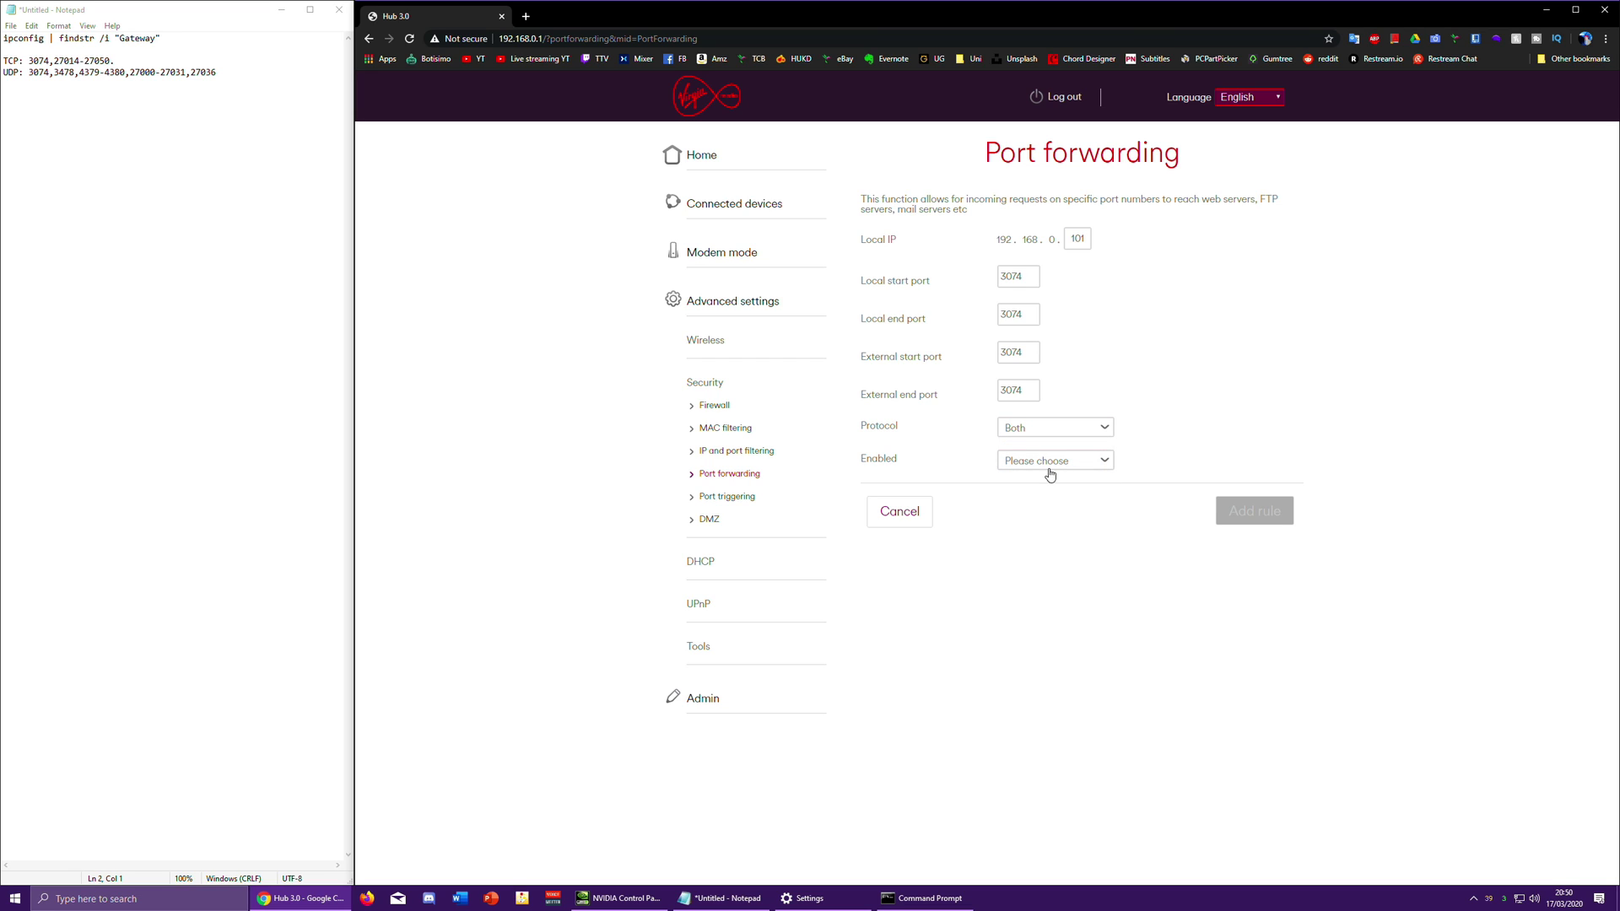
click(1051, 461)
click(1042, 514)
click(1244, 511)
- Create another rule for 192.168.0.101 with local and external ports 27014–27050
click(1107, 255)
text(101)
text(27014)
key(Tab)
key(Tab)
text(27014)
double_click(1005, 316)
text(27050)
double_click(1006, 390)
text(27050)
- Set the 27014–27050 rule to TCP, enable it, and add it
click(1070, 428)
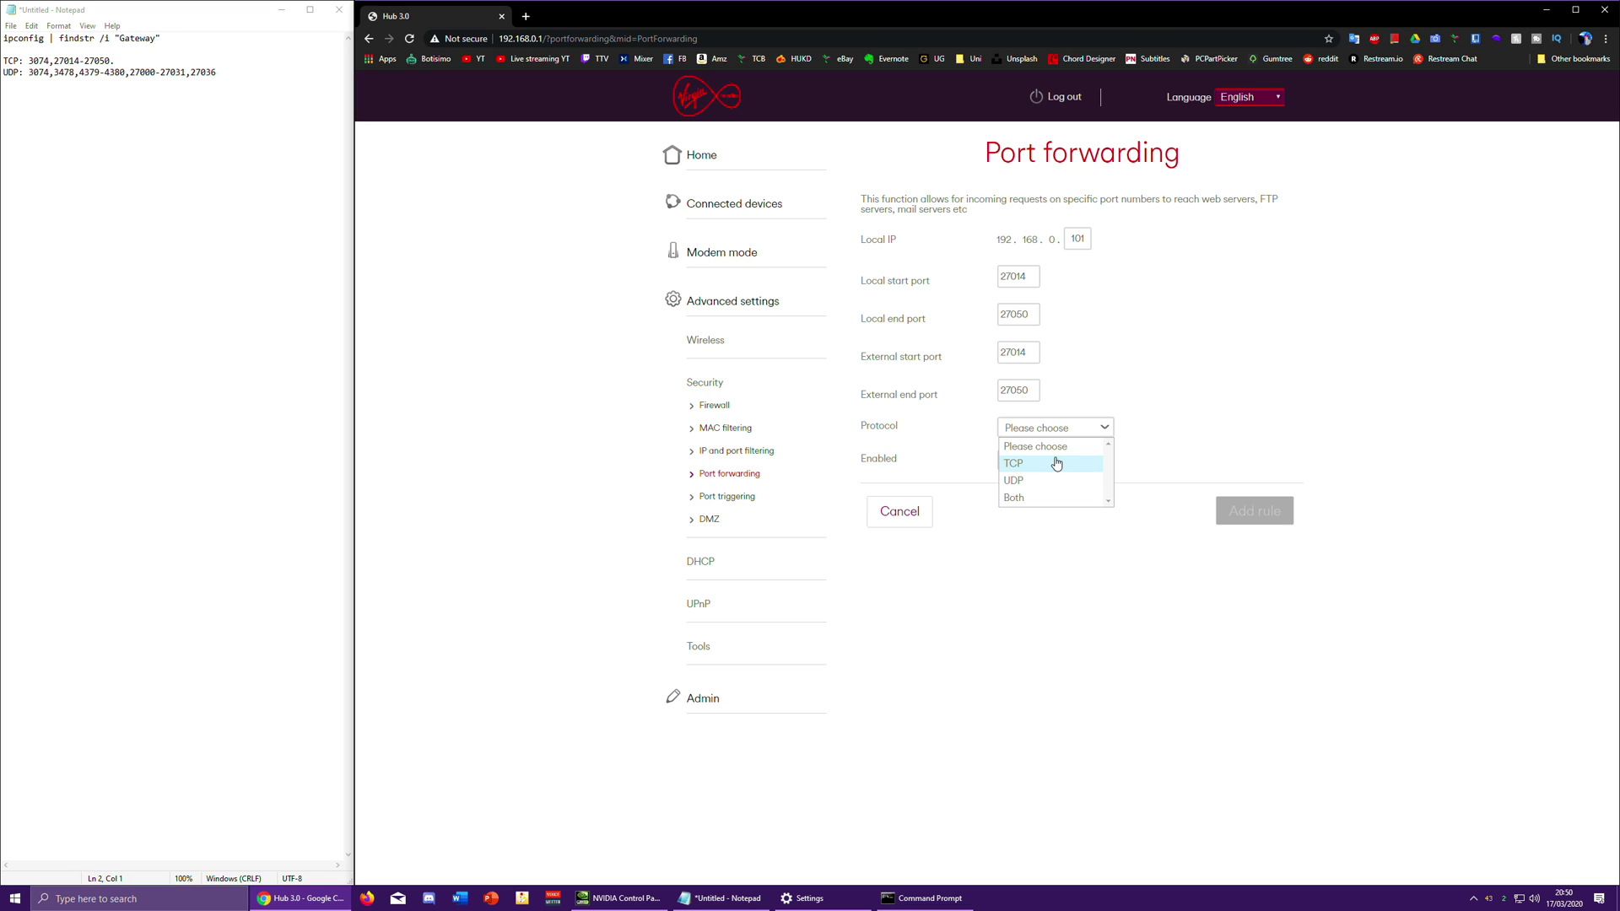
click(1055, 463)
click(1064, 462)
click(1058, 515)
click(1280, 515)
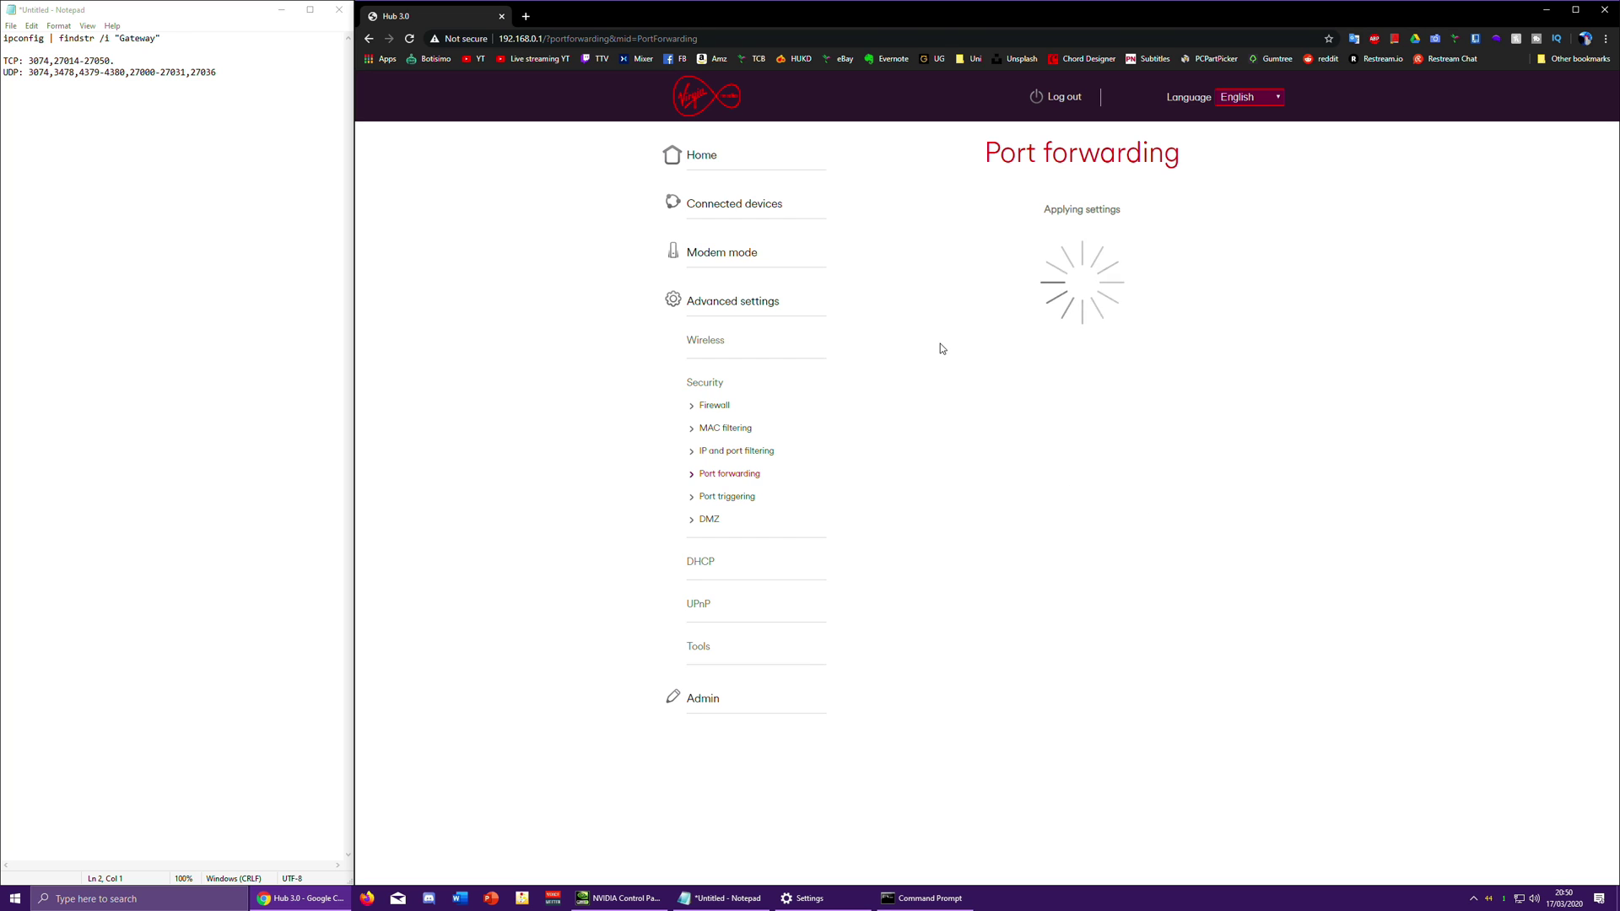
- Add a UDP forwarding rule for port 3478 in all four start and end port fields
click(1084, 254)
text(3478)
key(Tab)
text(3478)
key(Tab)
text(3478)
key(Tab)
text(3478)
click(1049, 427)
click(1049, 480)
key(Return)
- Add a UDP forwarding rule for ports 4379–4380
click(1027, 286)
text(4379)
key(Tab)
text(4379)
click(1038, 427)
click(1048, 481)
key(Return)
- Fill in a UDP rule for ports 27000–27031, which warns the rule already exists
text(2)
key(Down)
key(Return)
key(Tab)
text(2)
key(Down)
key(Return)
double_click(1004, 315)
text(27031)
double_click(1015, 402)
text(27031)
click(1041, 430)
click(1042, 480)
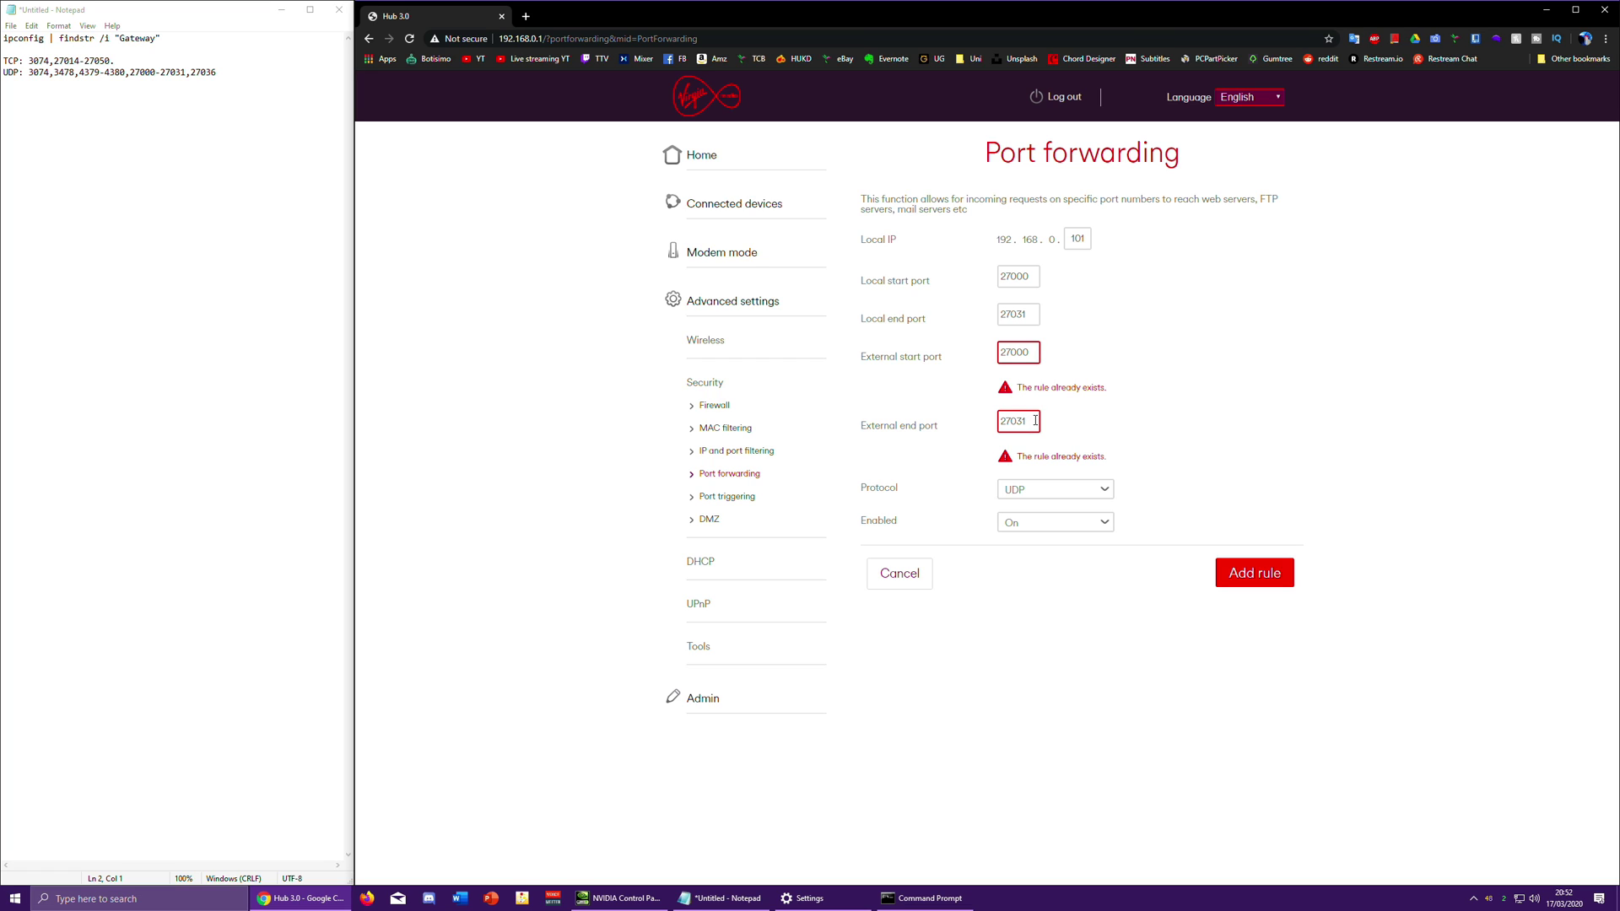
- Cancel the duplicate 27000–27031 rule and start another new forwarding rule
click(900, 573)
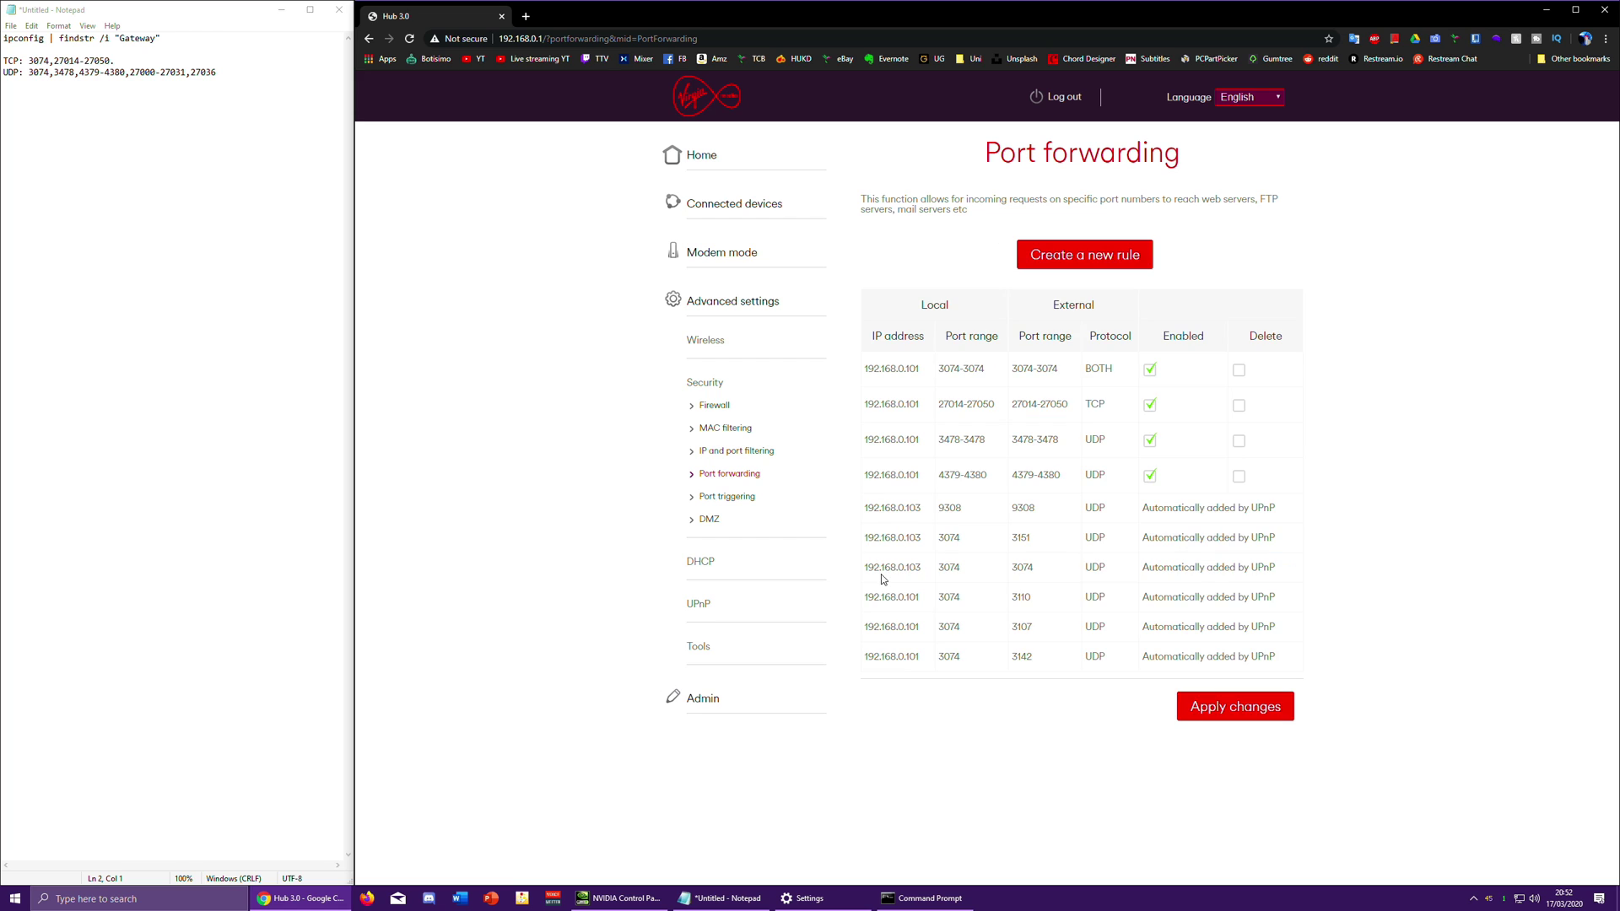
click(1048, 268)
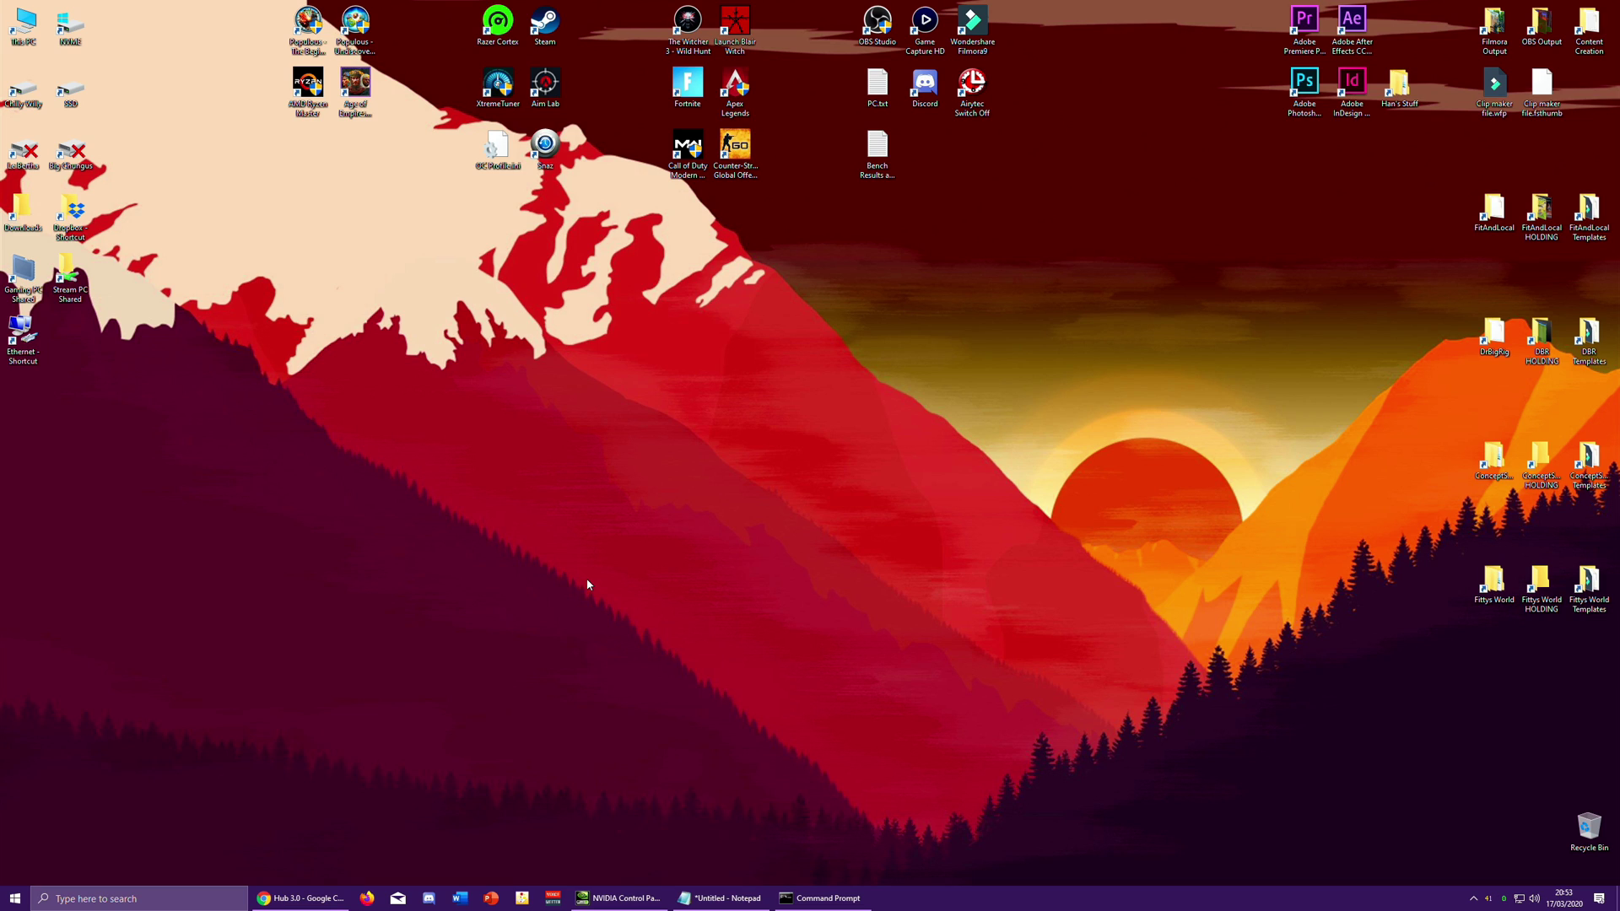
- Disable and then re-enable the Ethernet adapter in Network Connections
click(1519, 898)
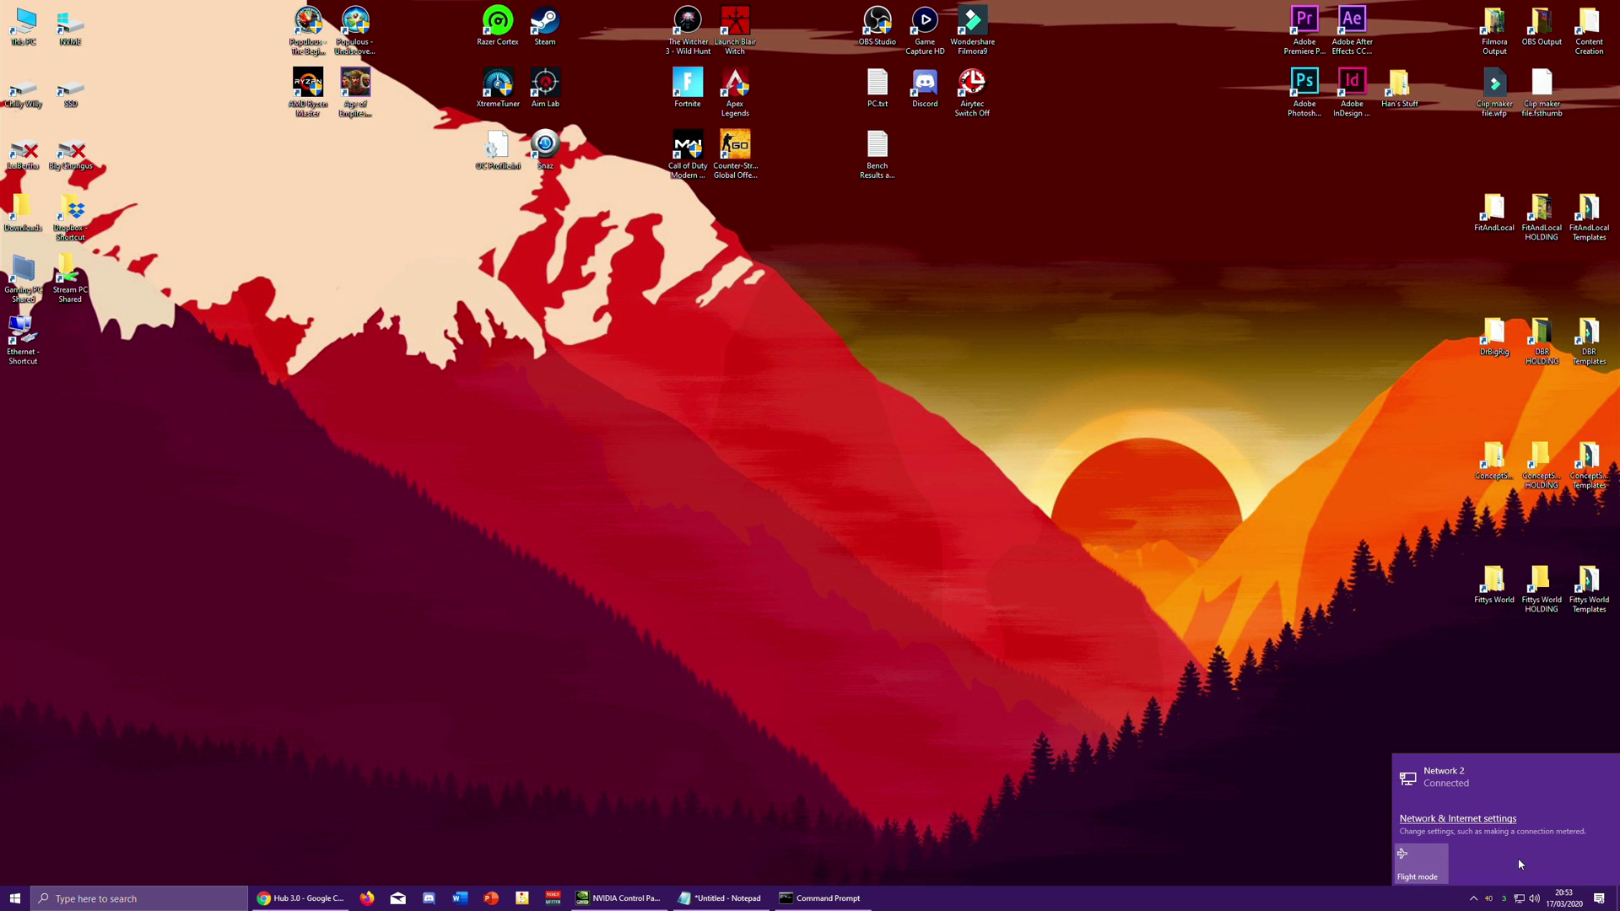
click(1489, 825)
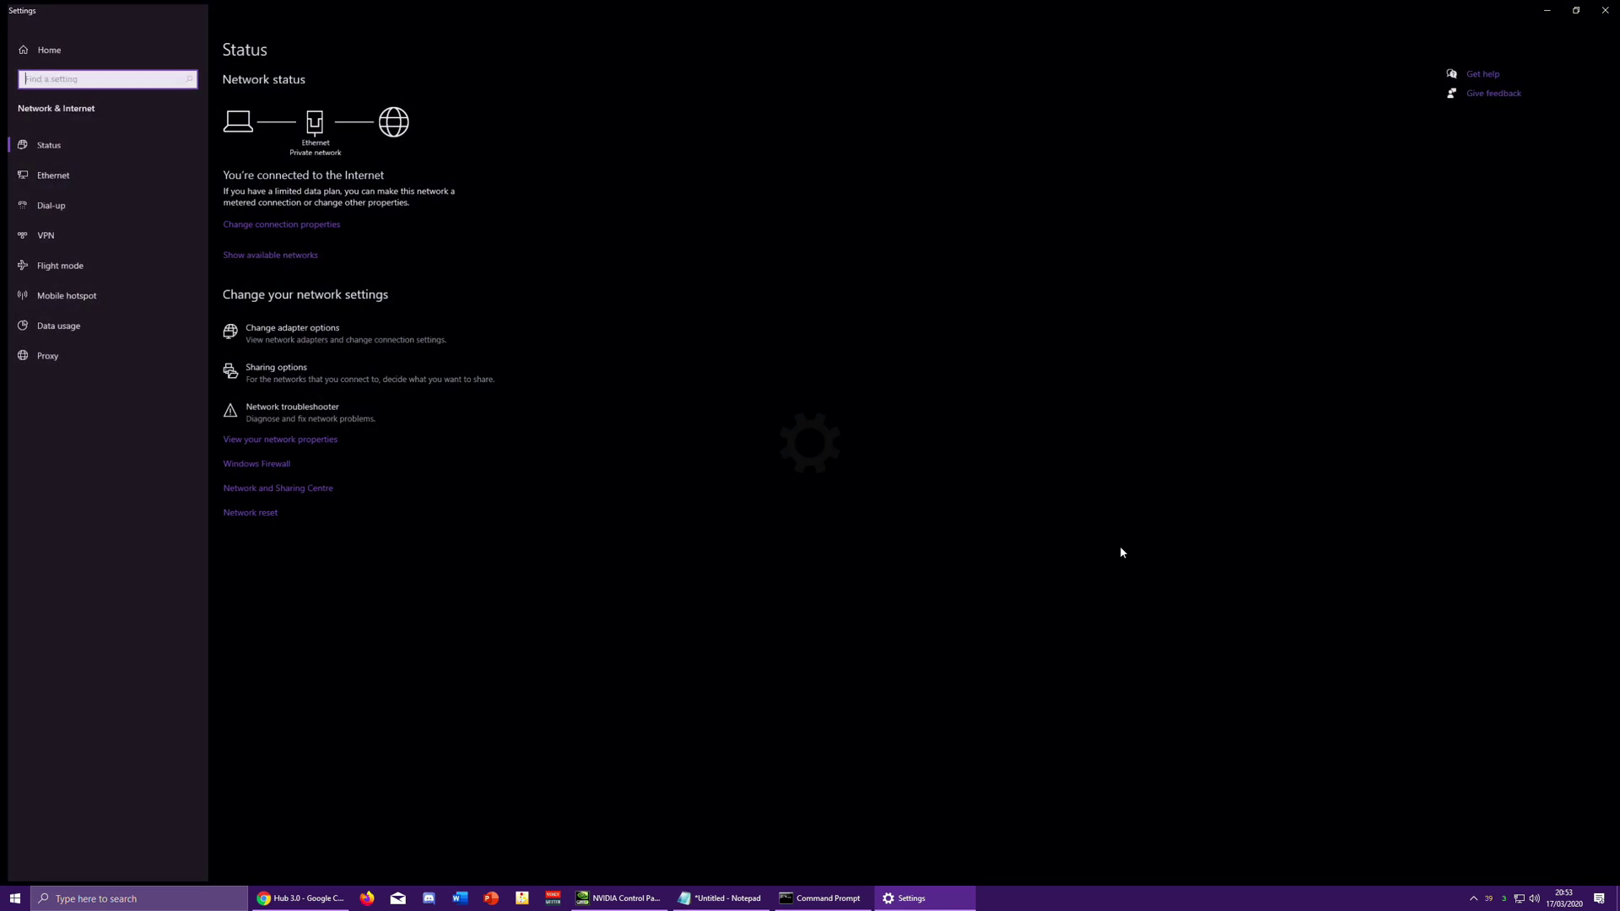
click(246, 493)
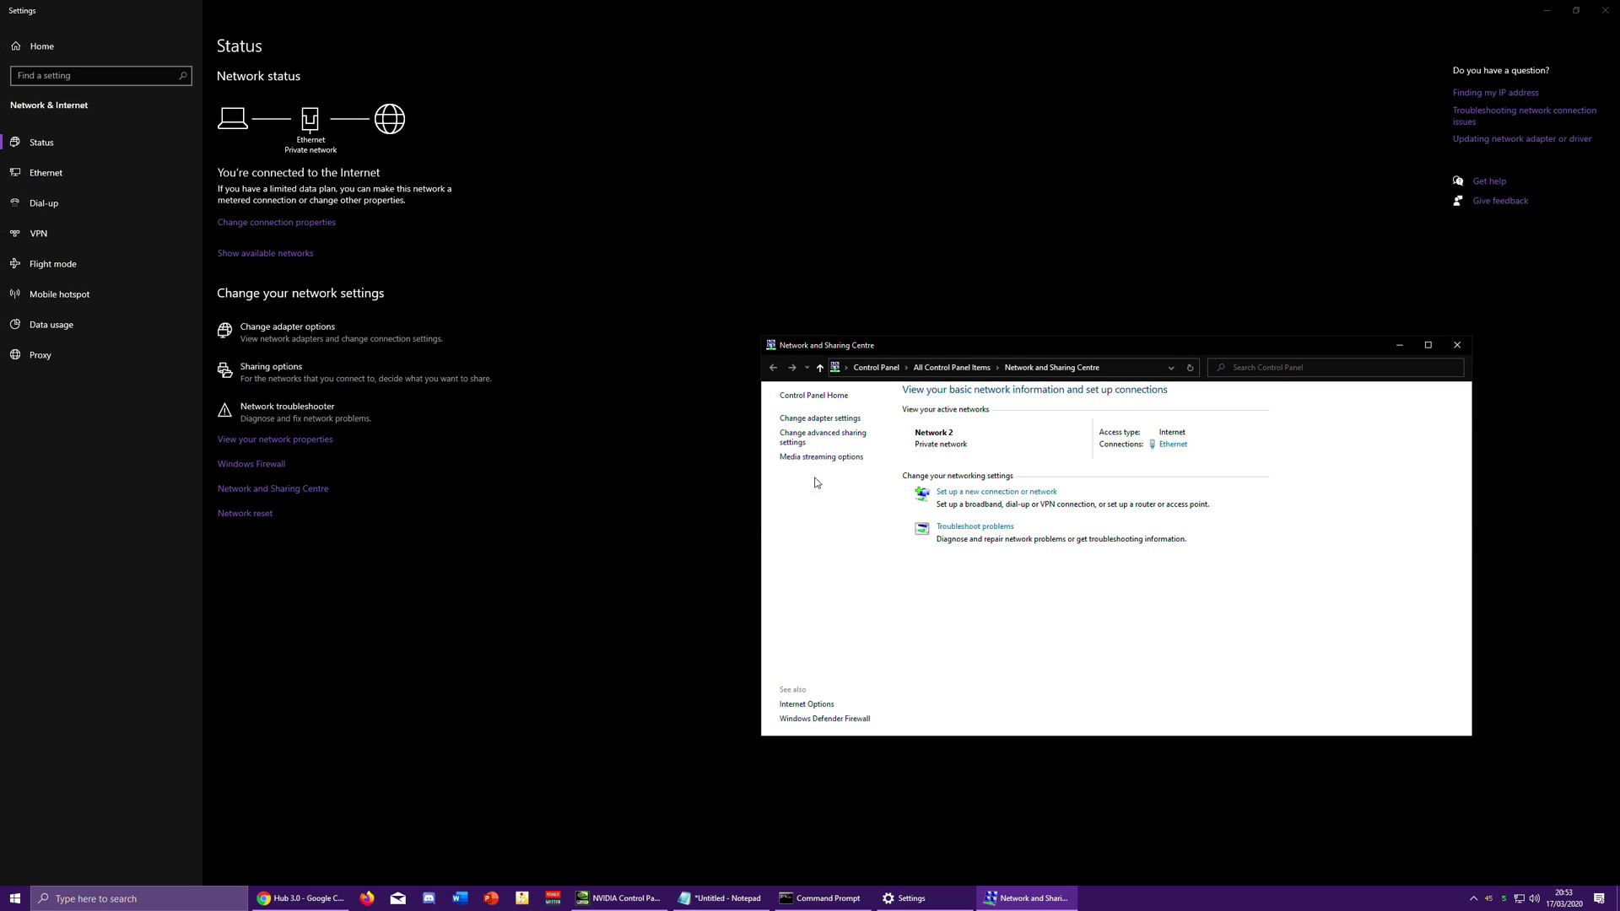
click(820, 419)
click(840, 437)
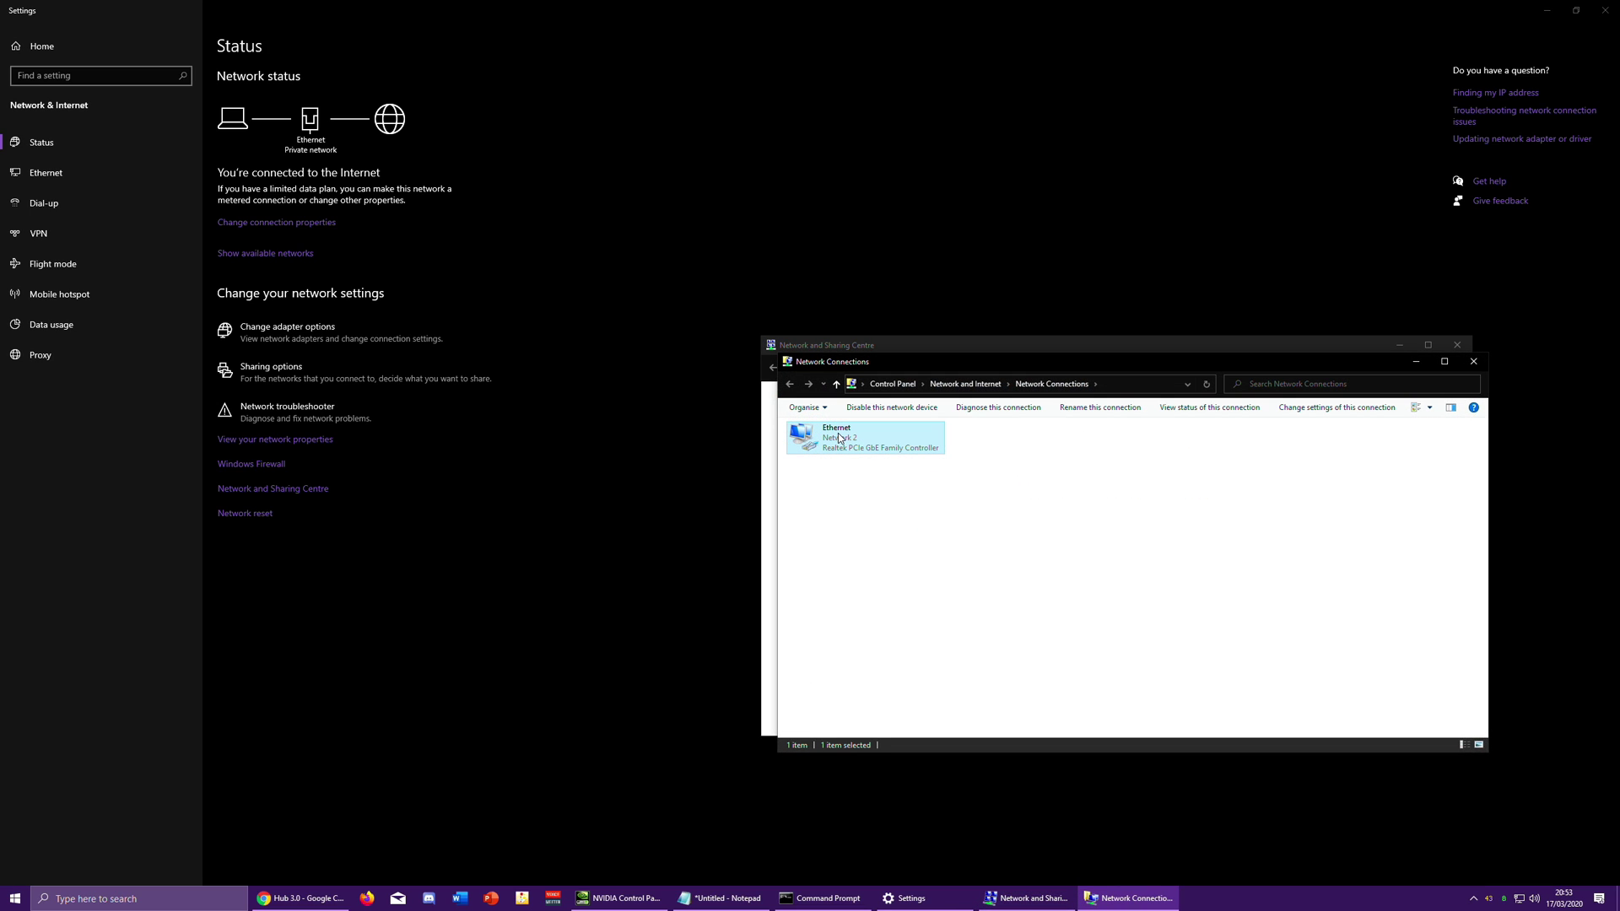
right_click(839, 437)
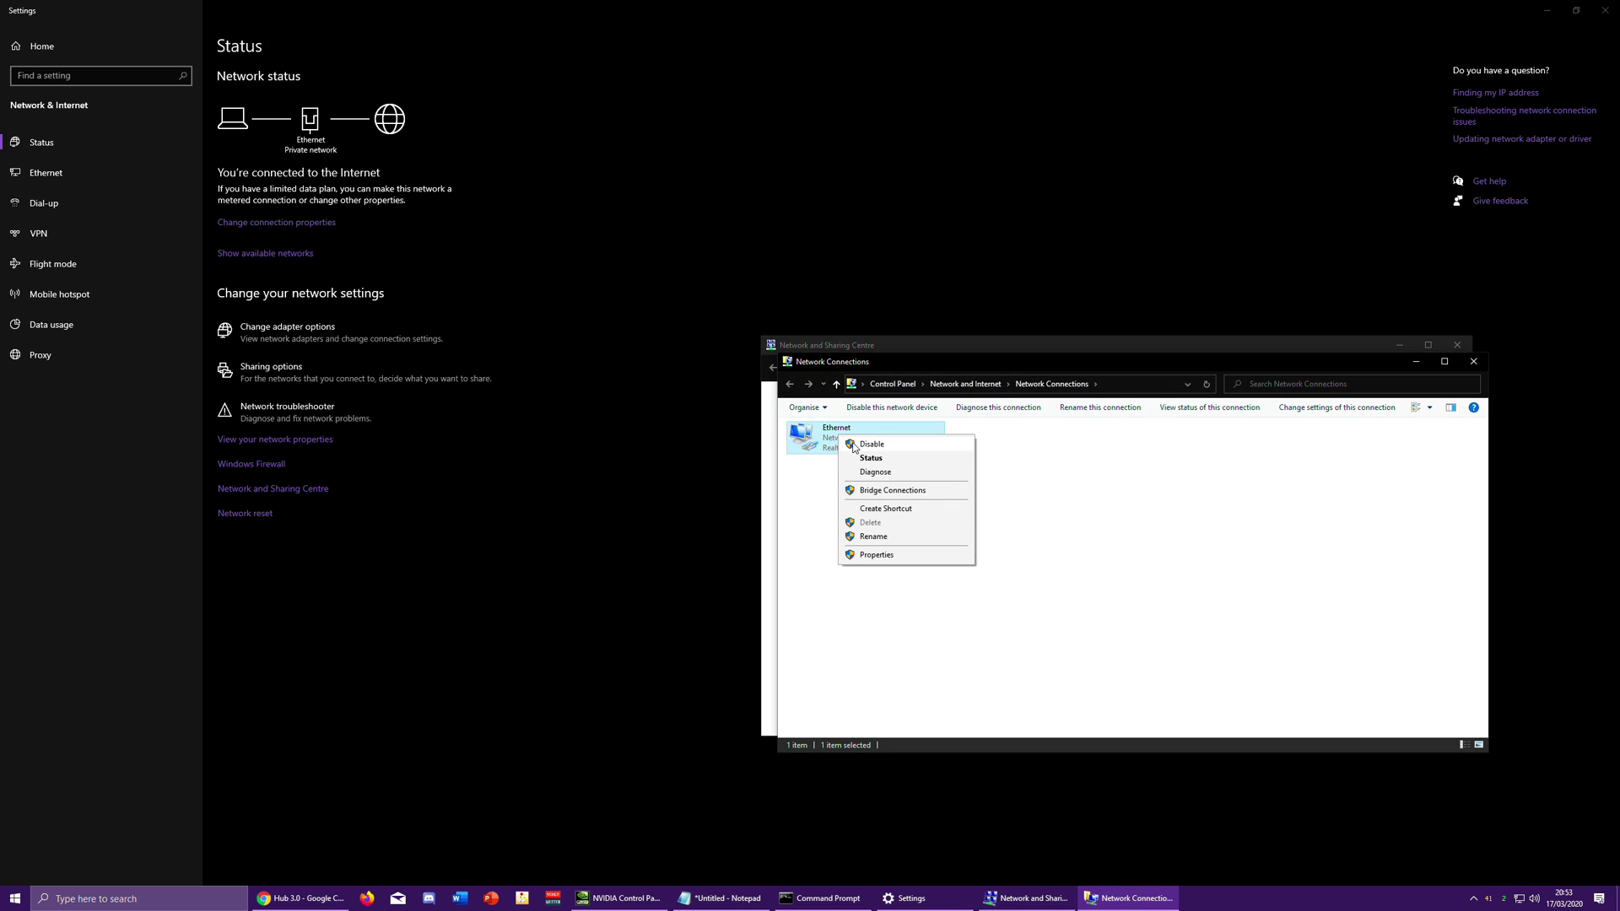
click(852, 444)
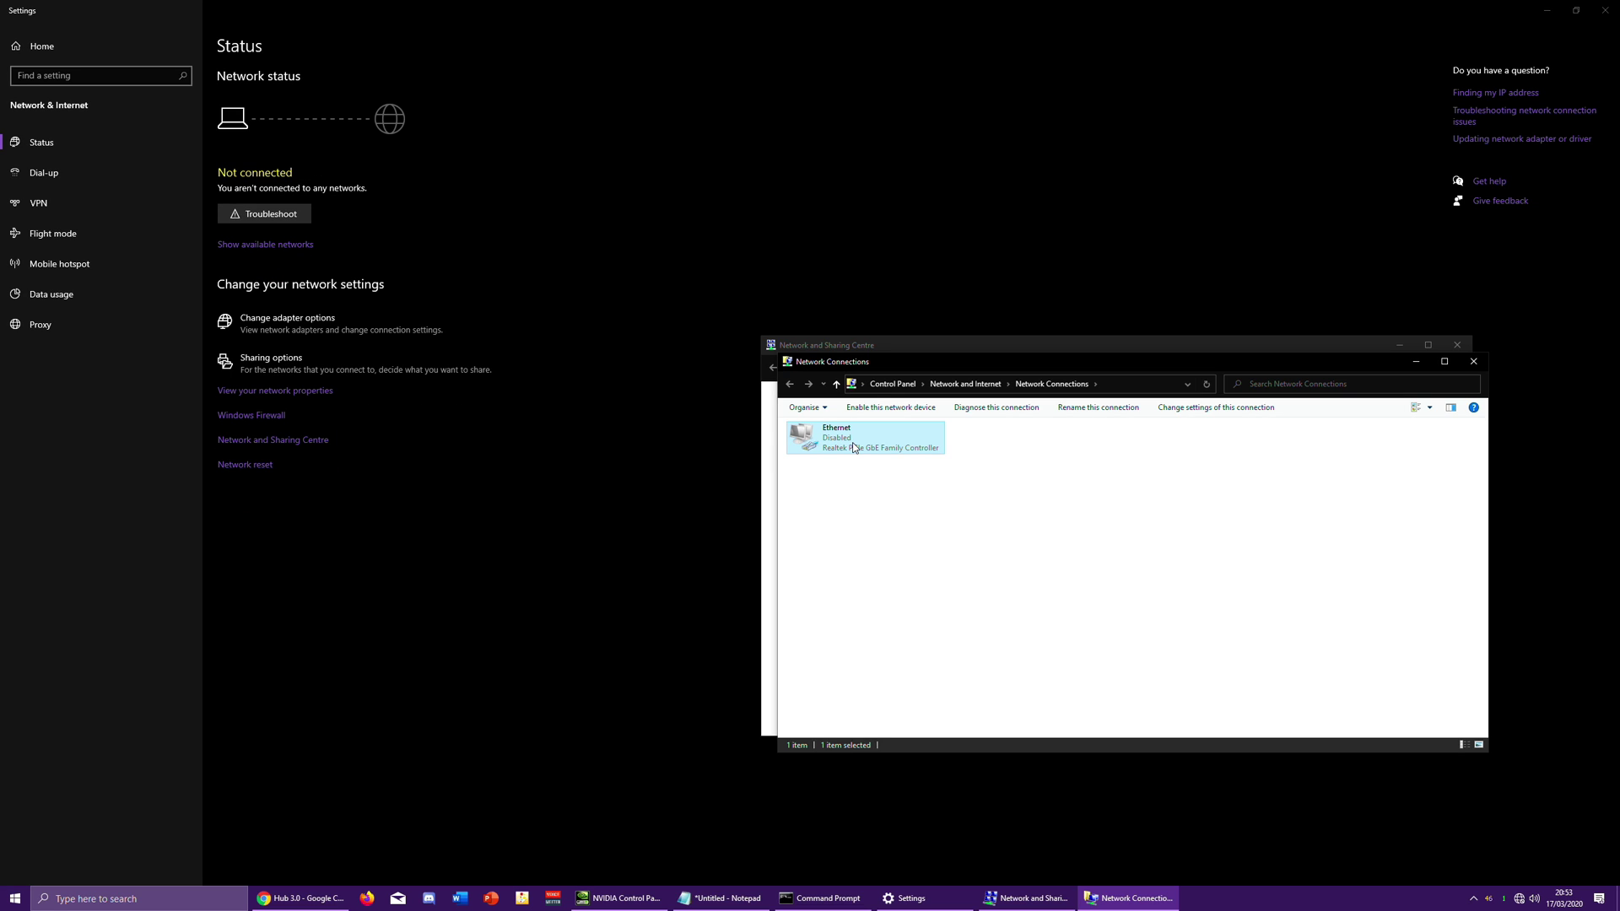
right_click(854, 446)
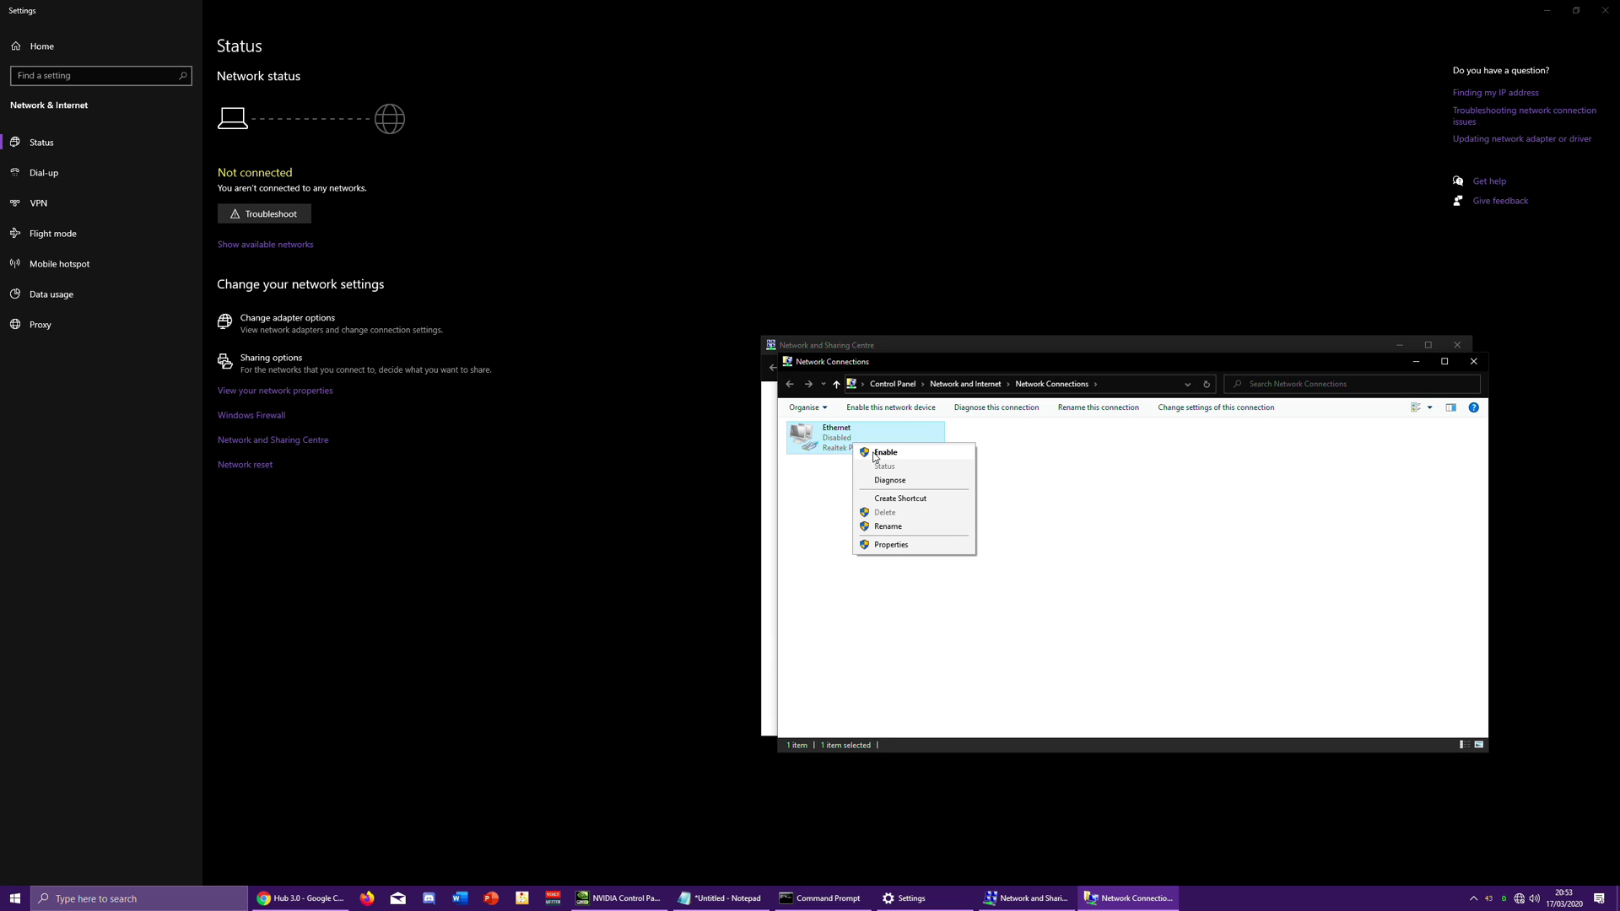
click(884, 453)
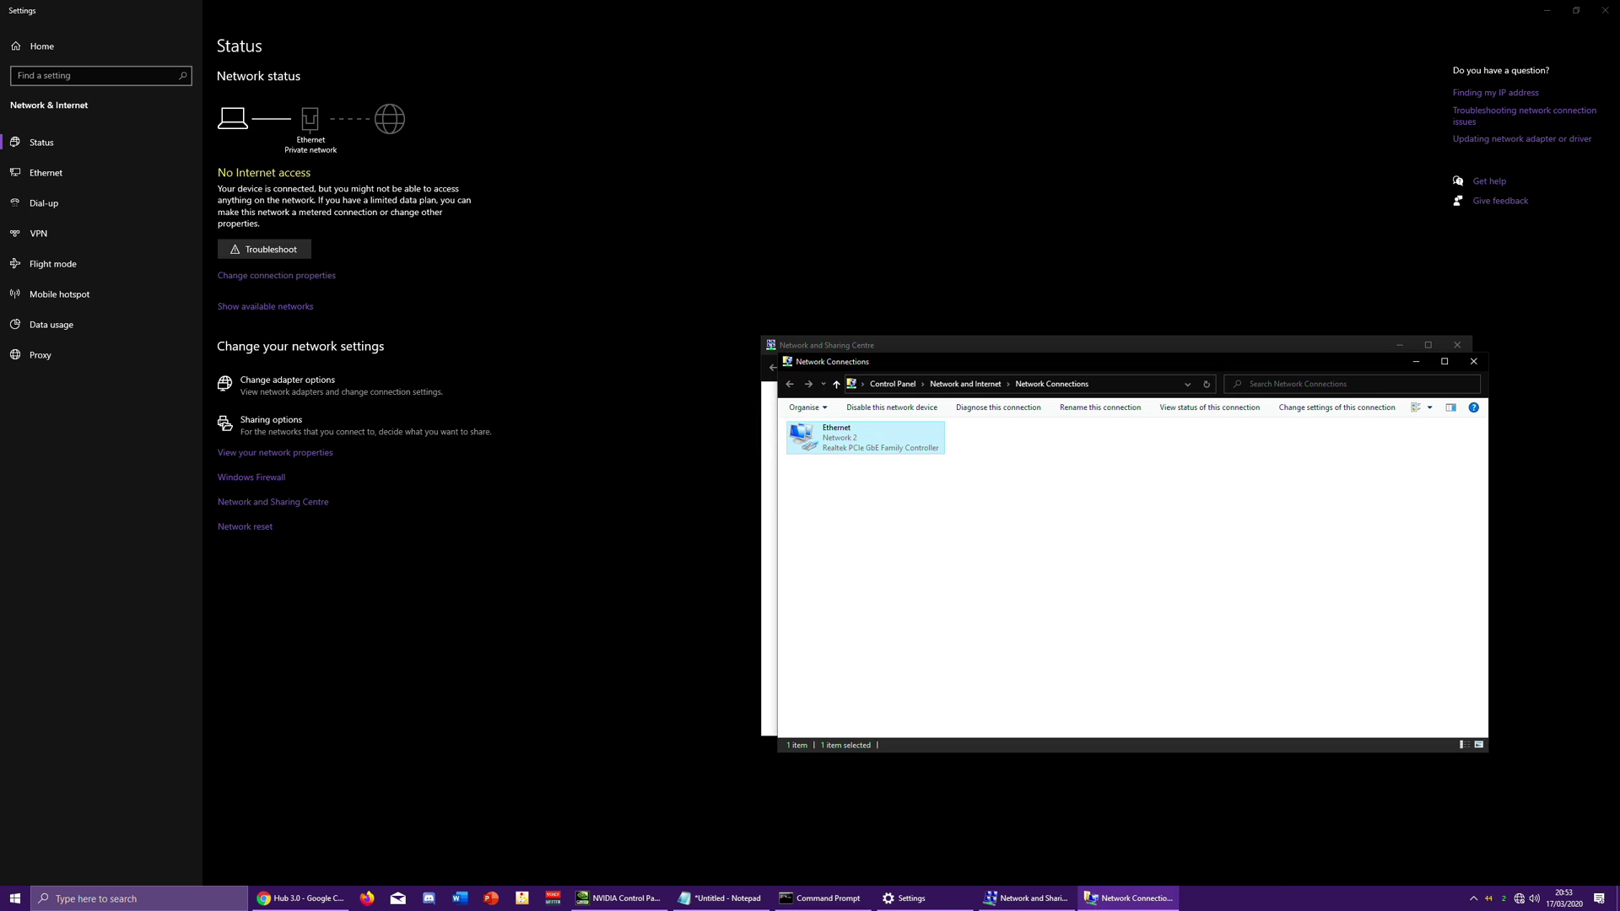
- Close the network windows and launch Call of Duty Modern Warfare
click(1473, 361)
click(1457, 346)
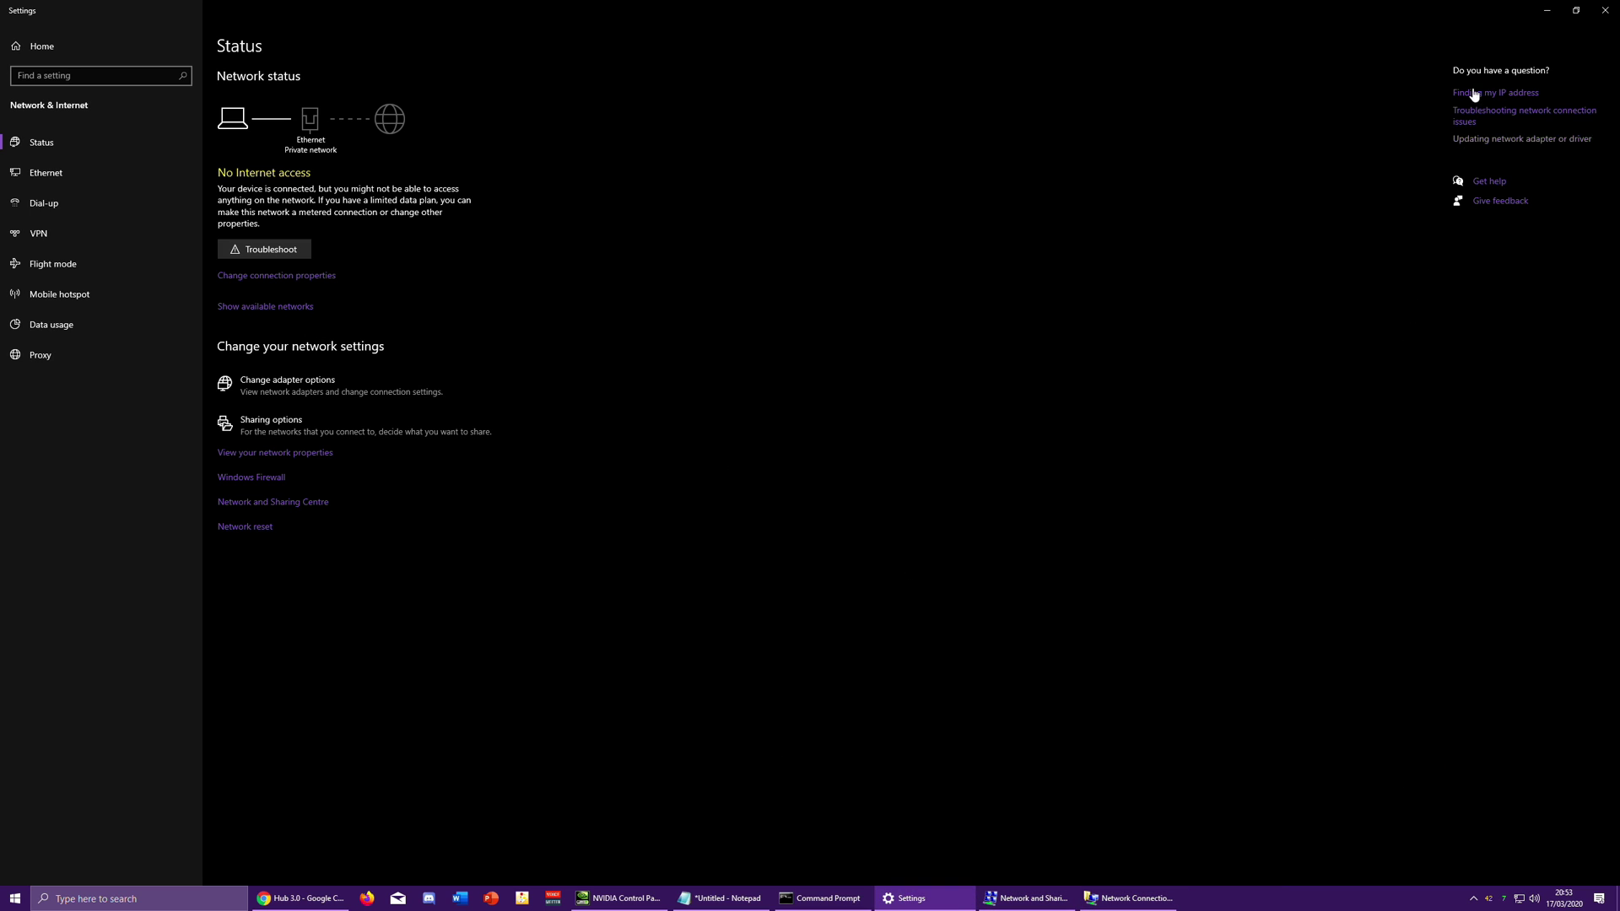
click(1547, 10)
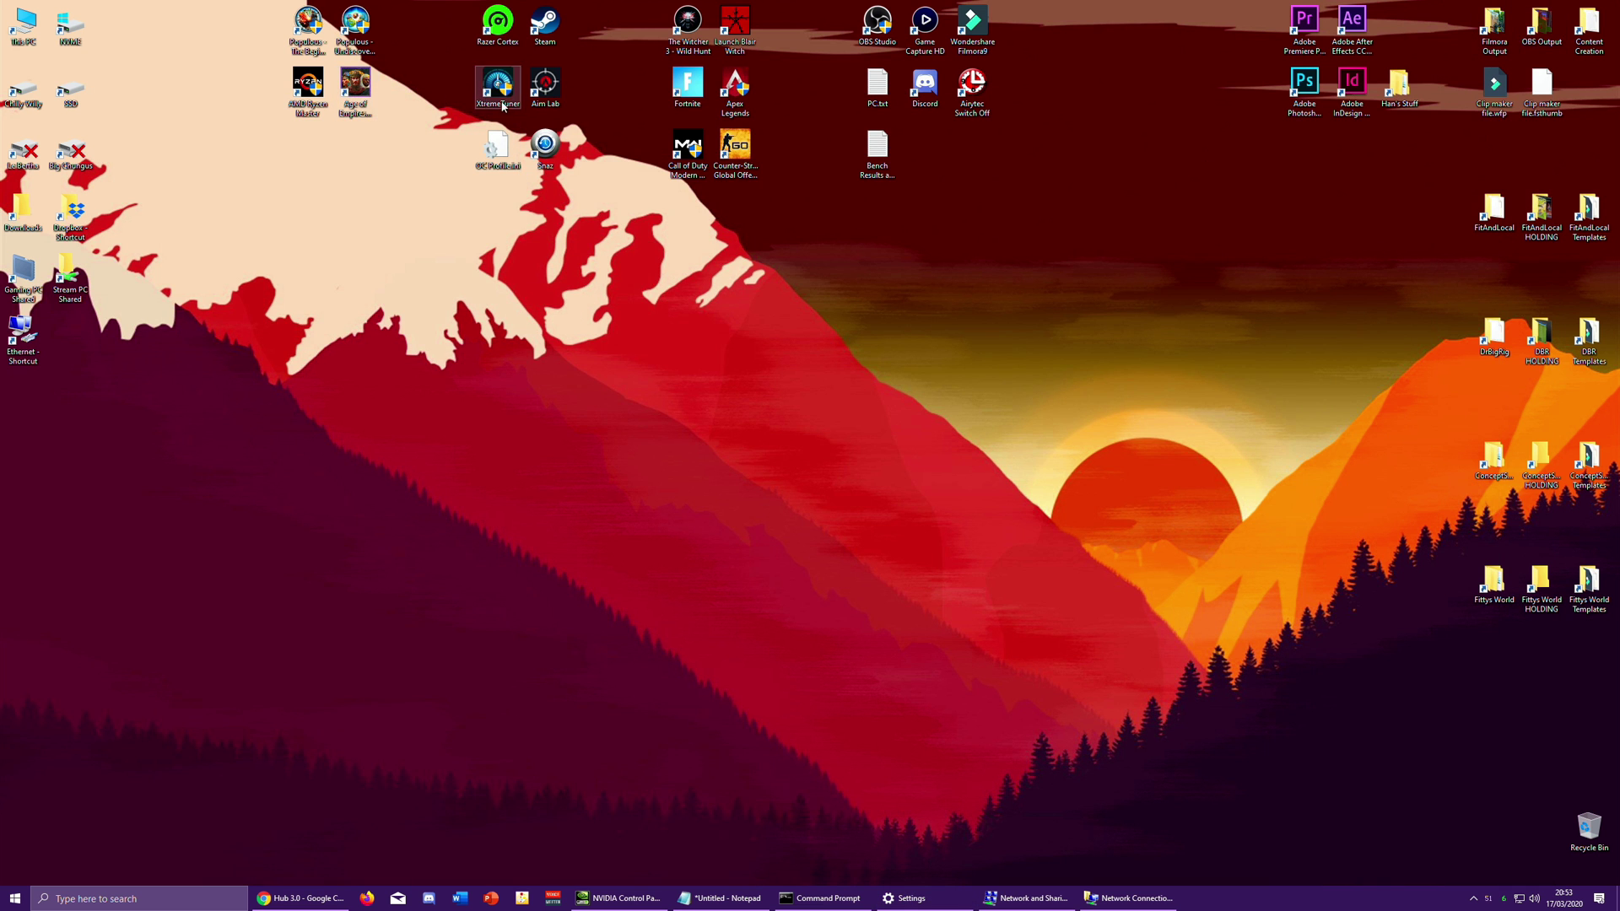
double_click(687, 148)
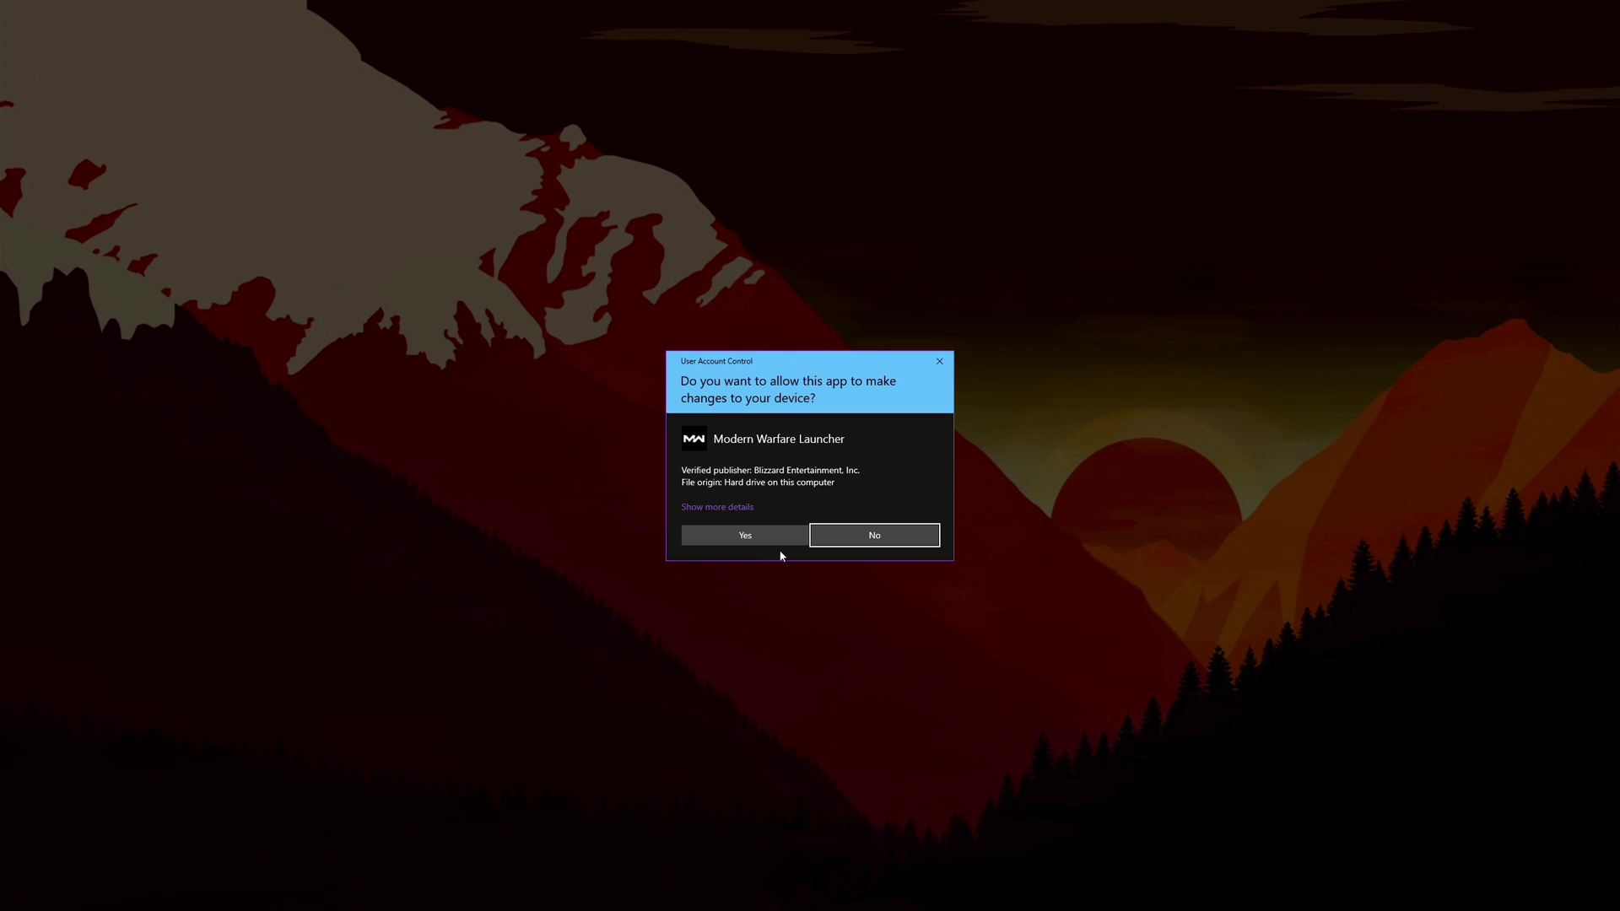
click(778, 537)
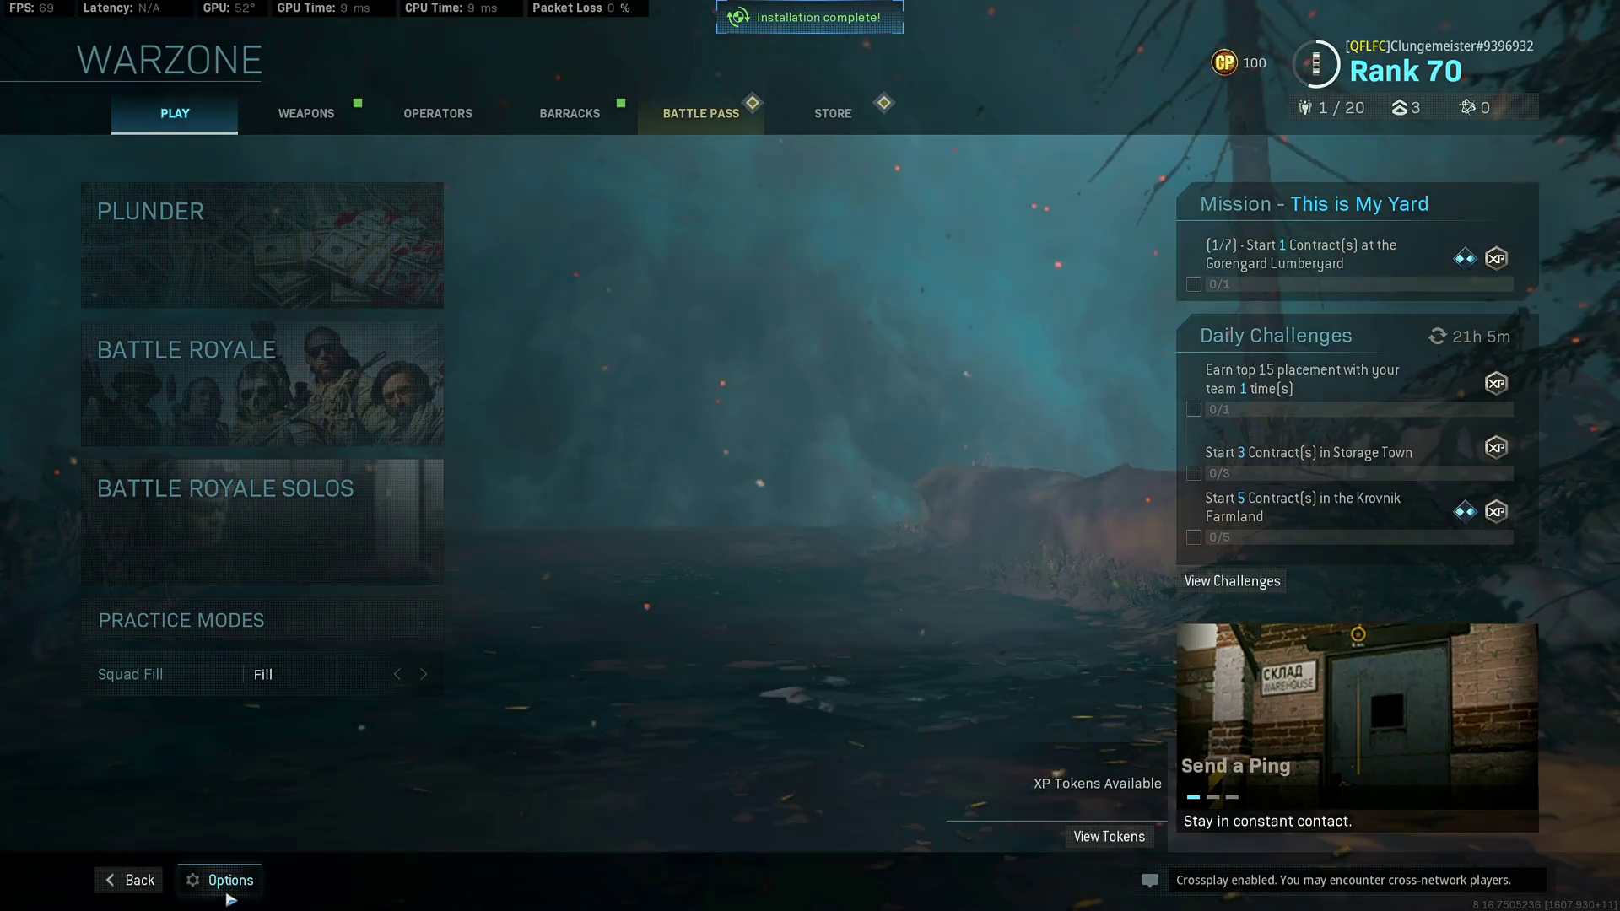
click(217, 880)
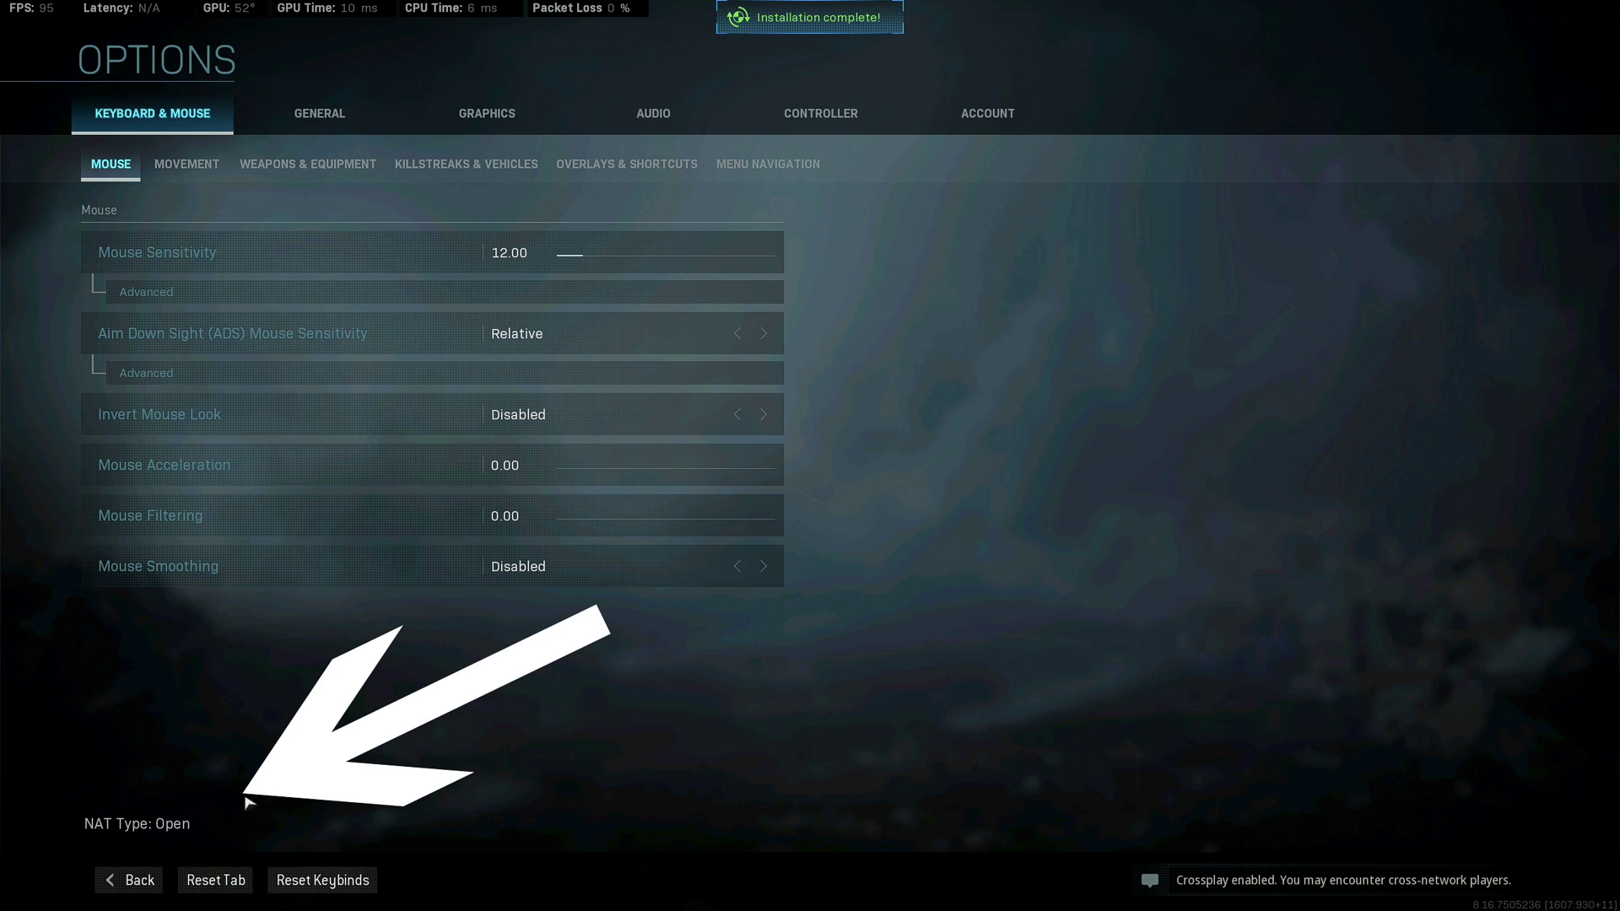